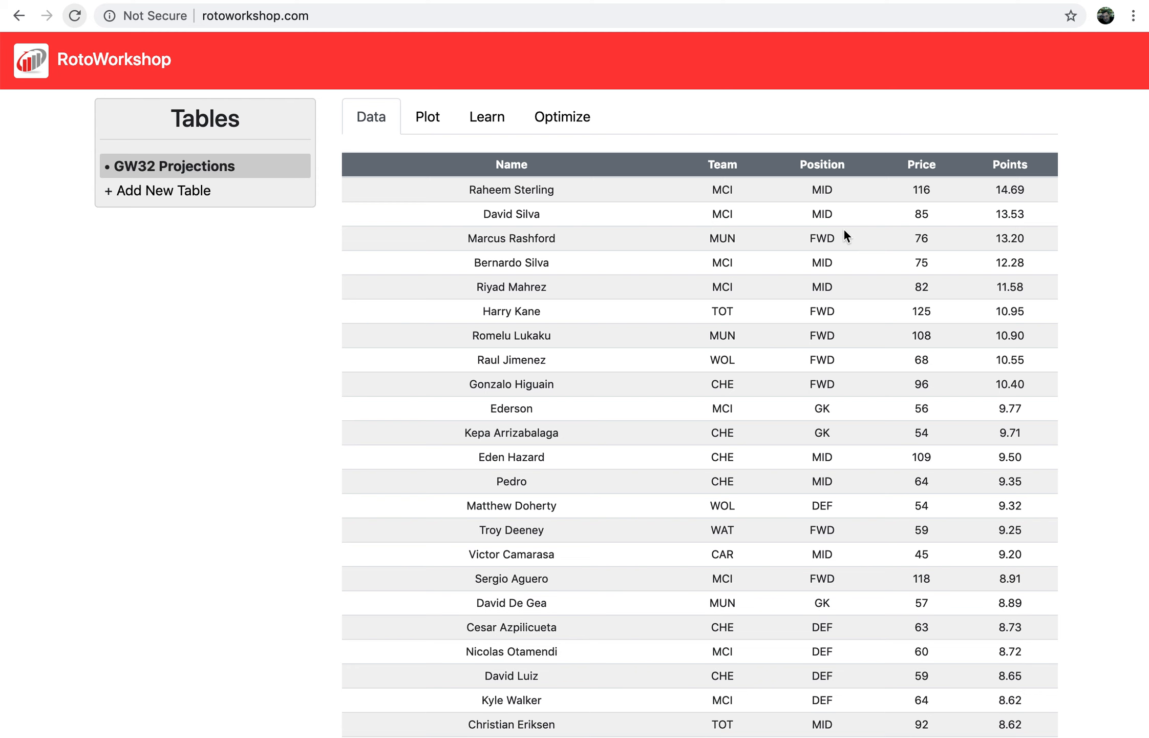
Set the GW32 Projections optimizer to maximize the sum of Points and add a blank constraint row.
scroll(613, 345, down, 3)
scroll(613, 345, up, 3)
scroll(925, 246, down, 5)
scroll(925, 246, up, 5)
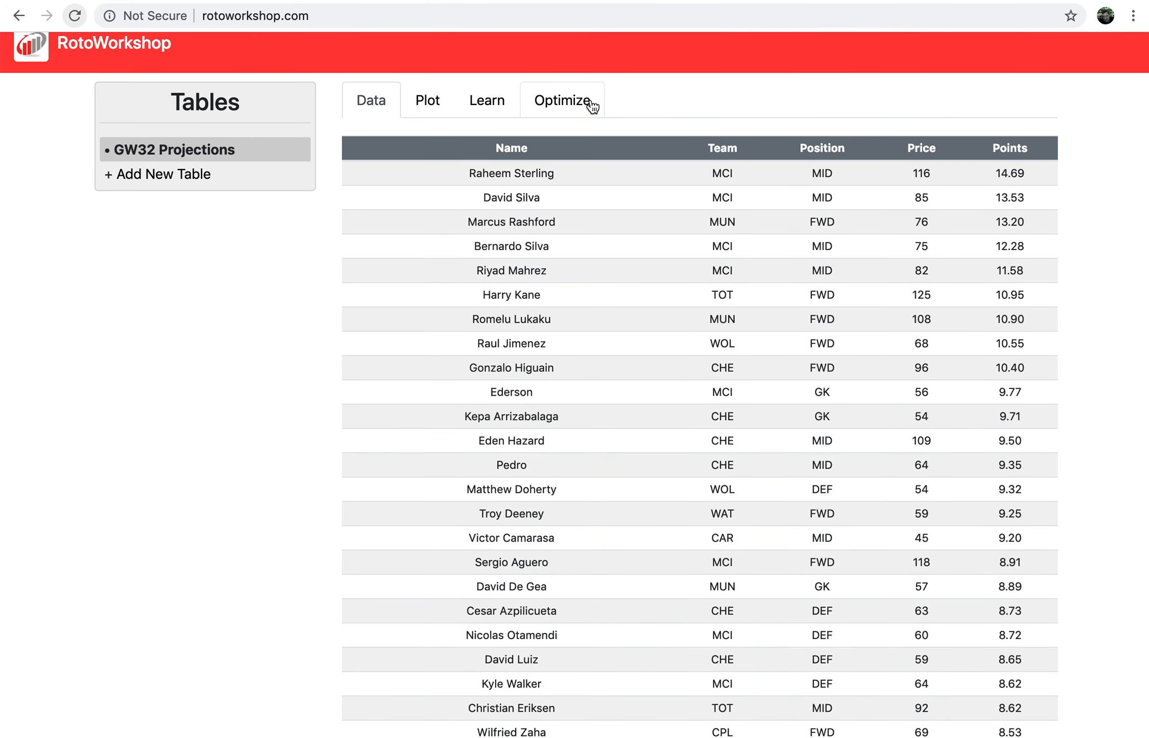
click(564, 111)
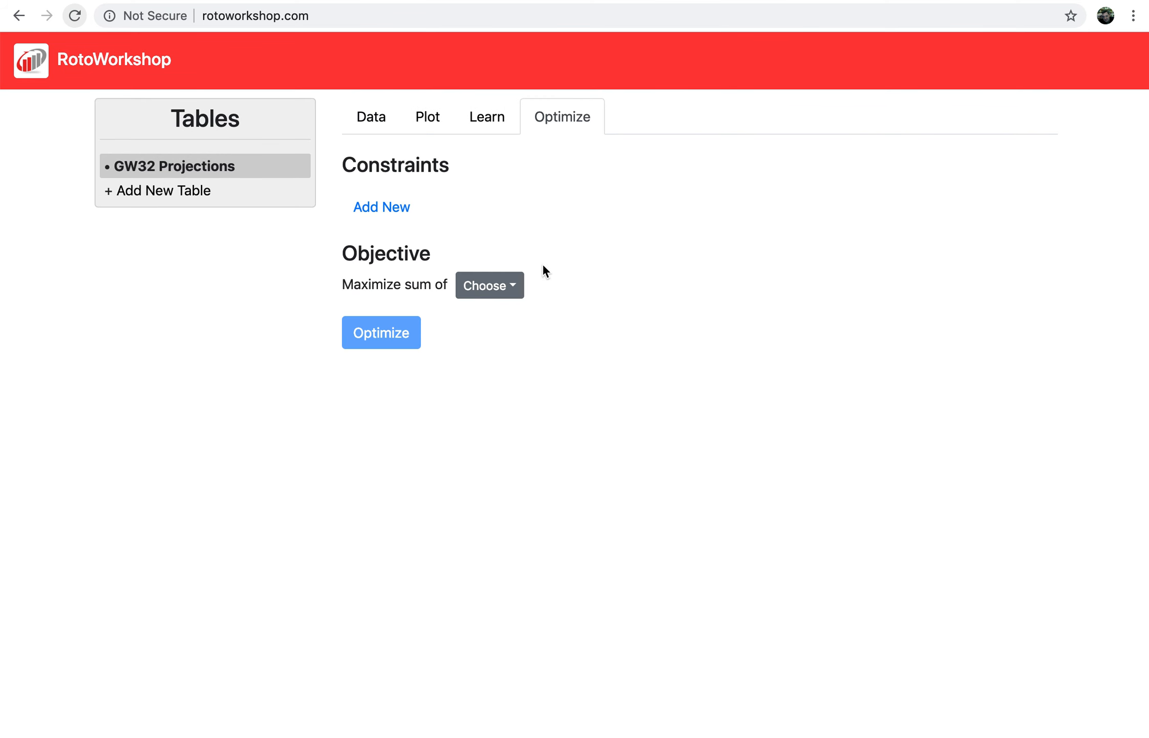
click(495, 285)
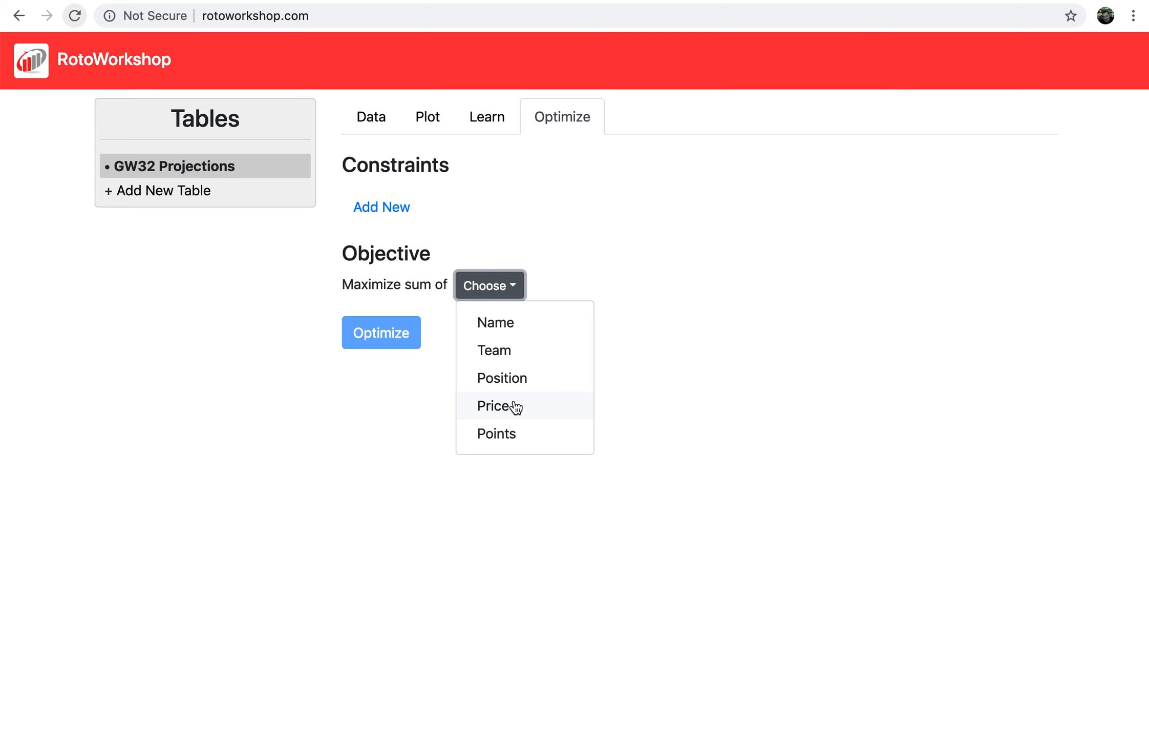
click(514, 437)
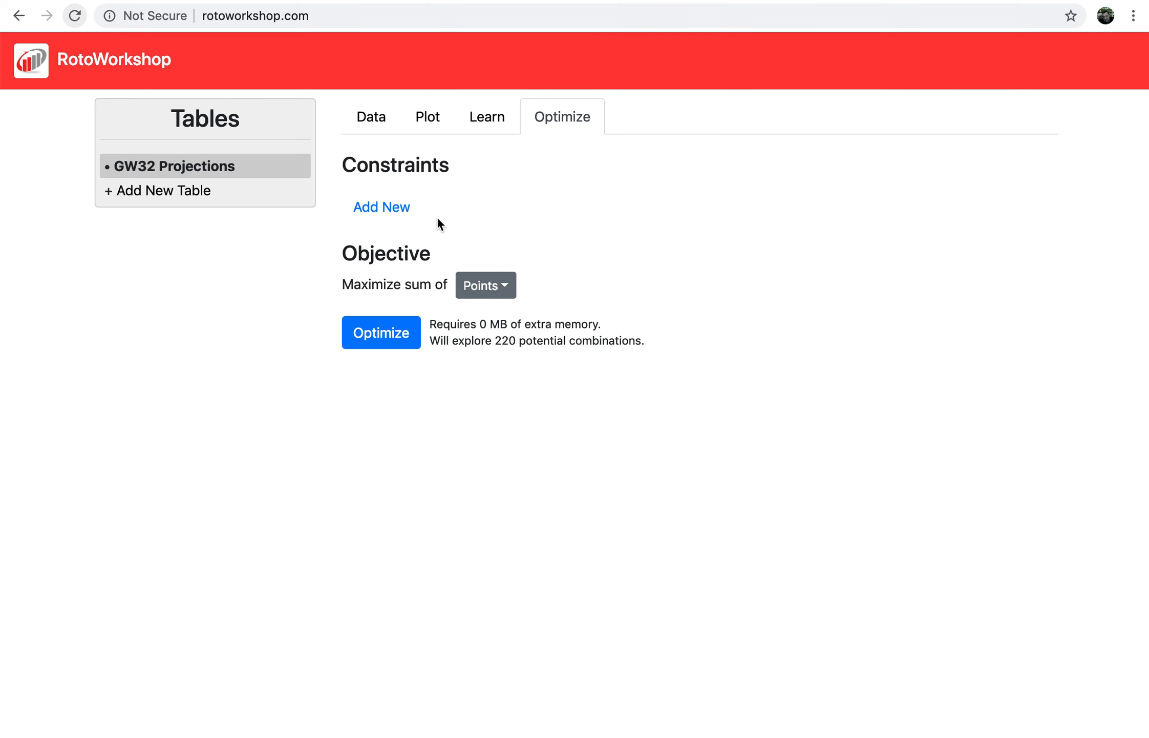
click(398, 209)
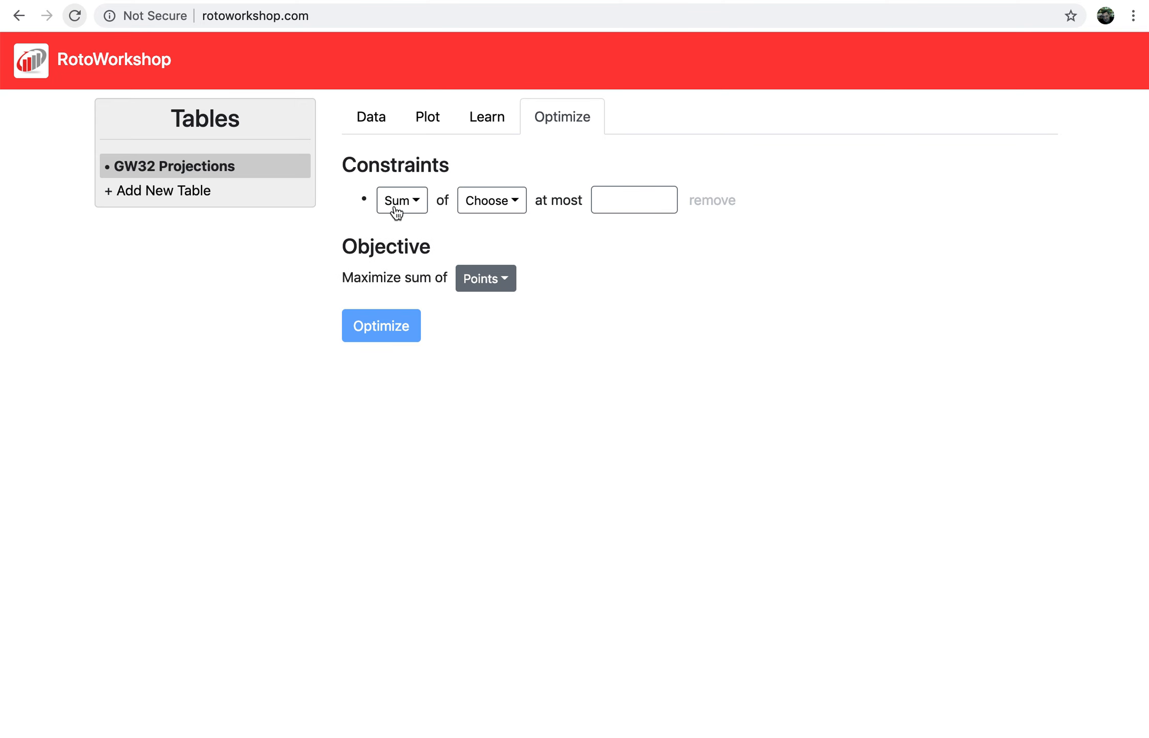
Cap the sum of Price at 840 and run the Points optimization.
click(489, 204)
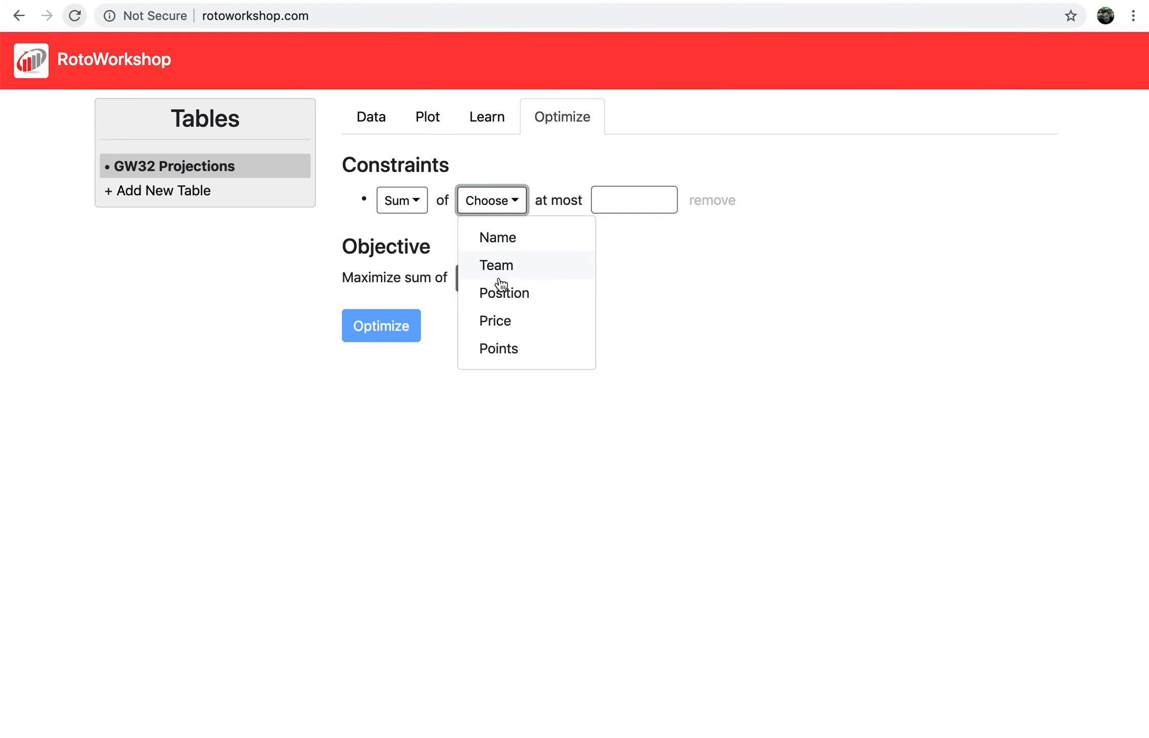
click(500, 325)
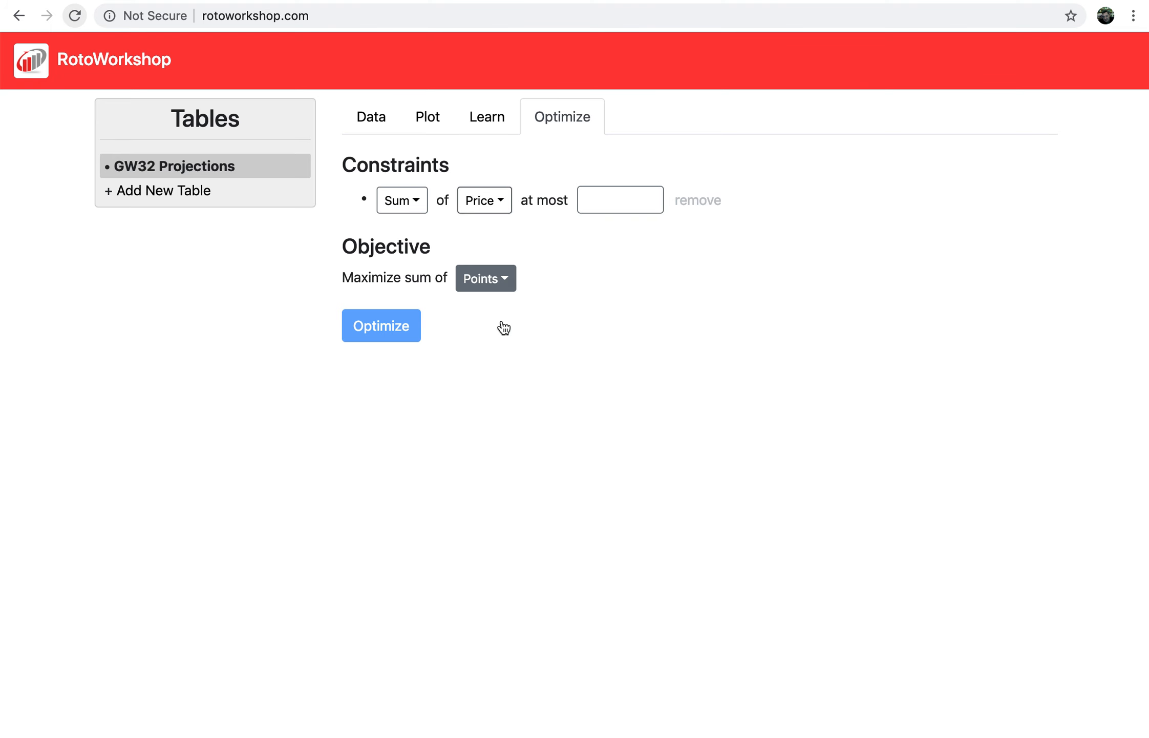
click(634, 203)
text(840)
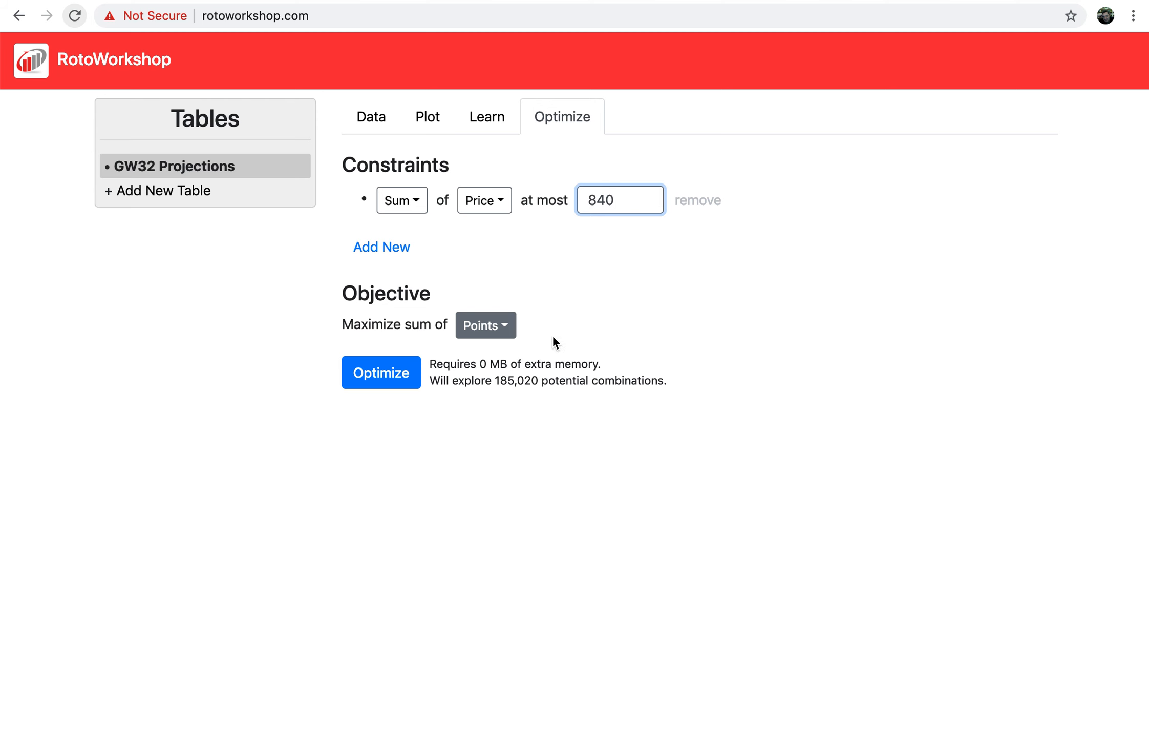
click(388, 376)
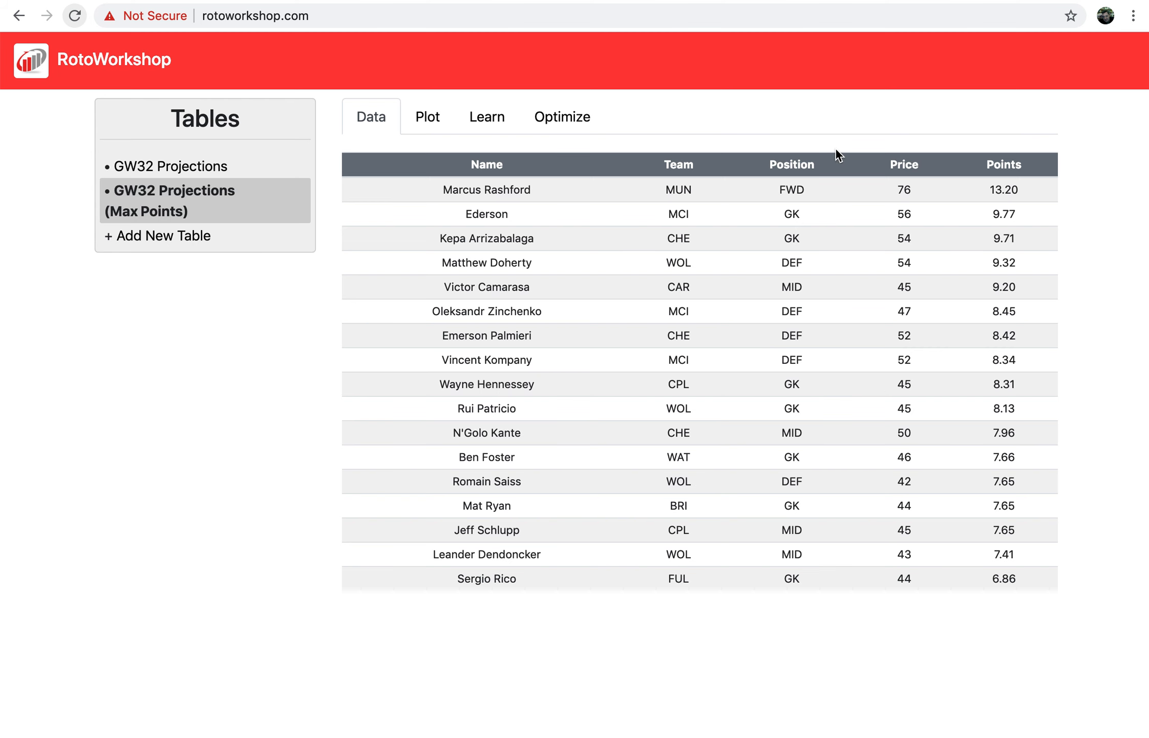
Sort the new GW32 Projections (Max Points) lineup by Position.
click(792, 165)
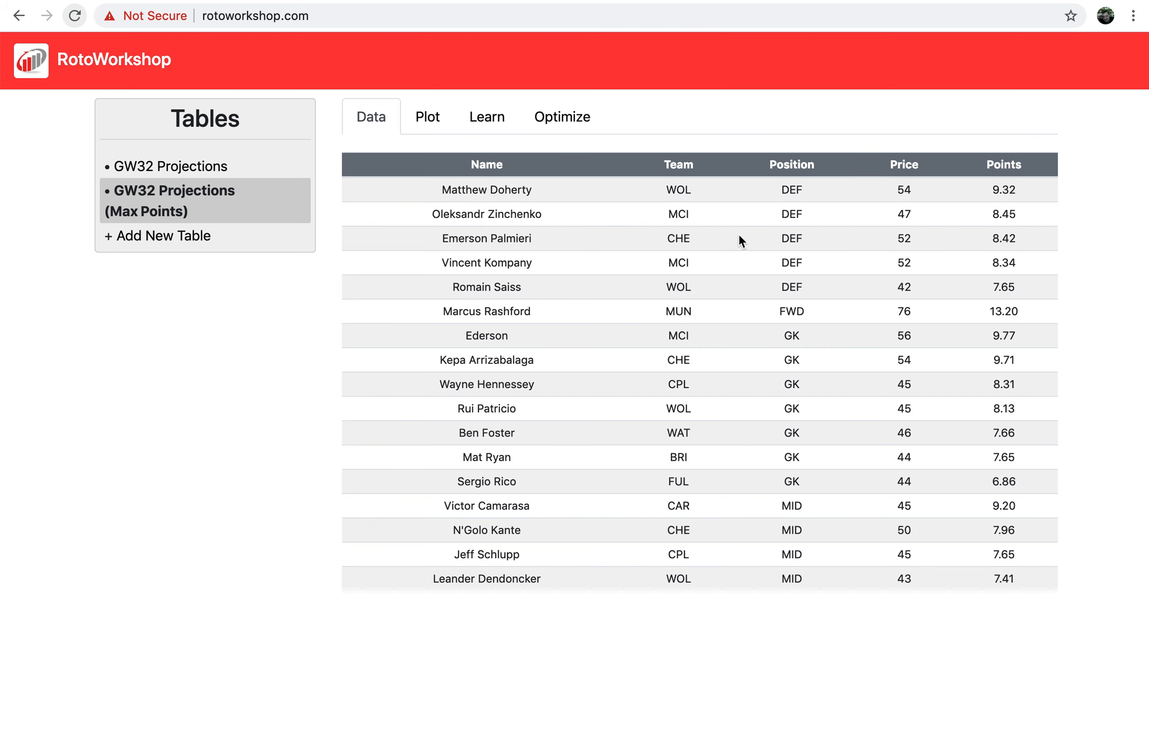
Return to the original GW32 Projections table and set its optimizer to maximize Points.
click(209, 174)
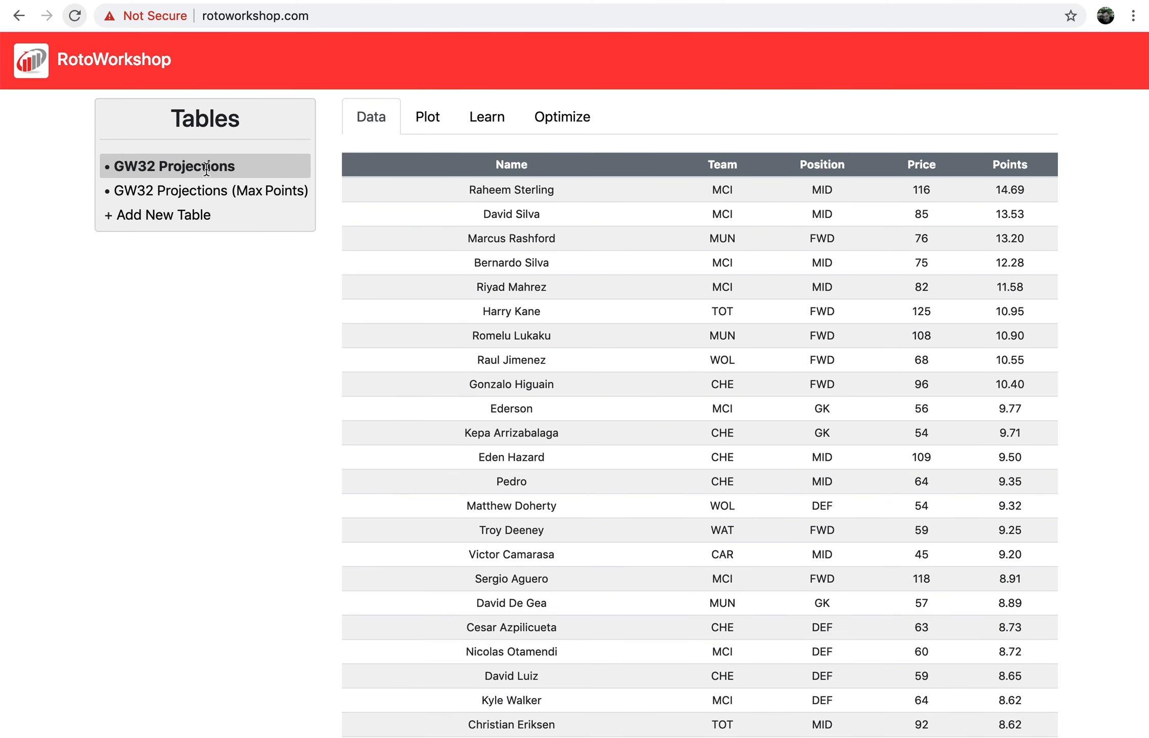
click(563, 129)
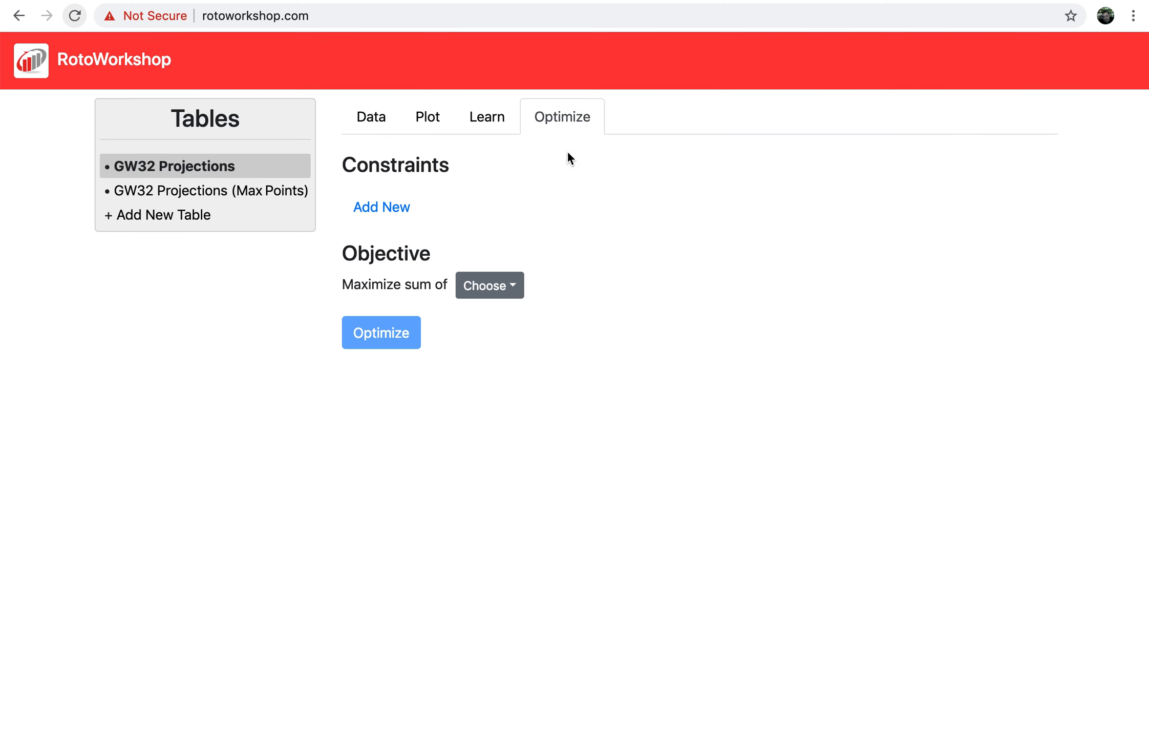
click(513, 285)
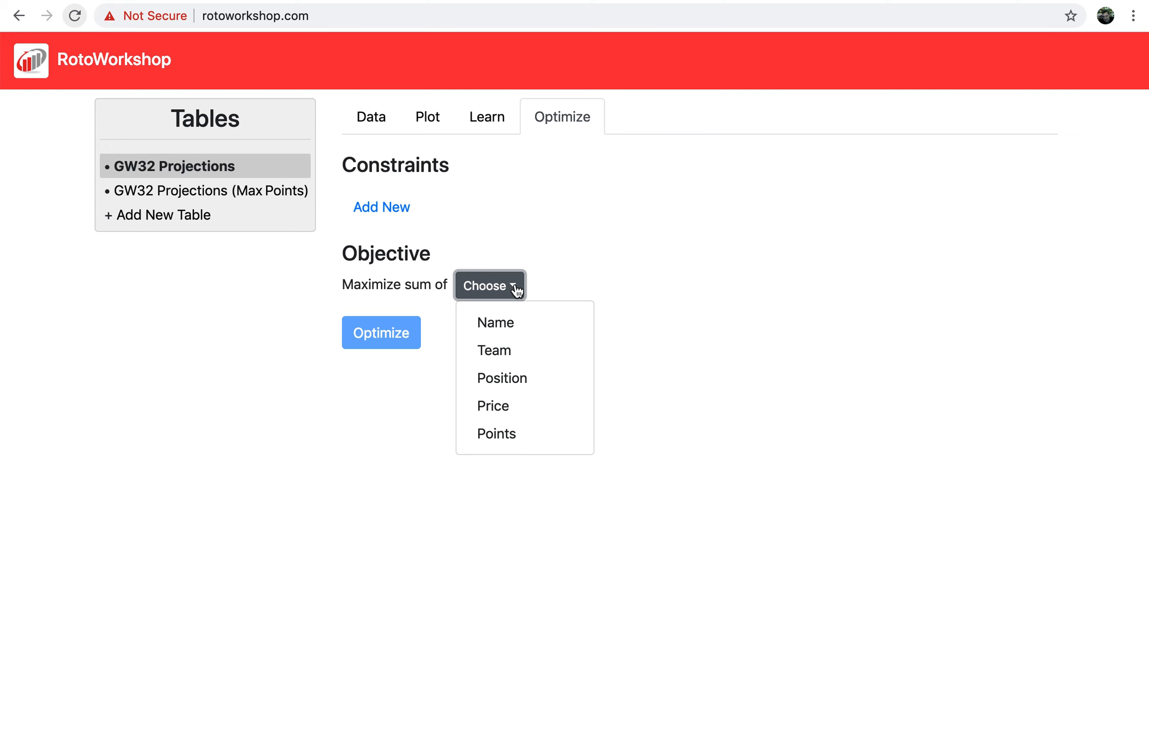
click(515, 436)
Add a Sum of Price at most 840 constraint and a second blank constraint row.
click(398, 206)
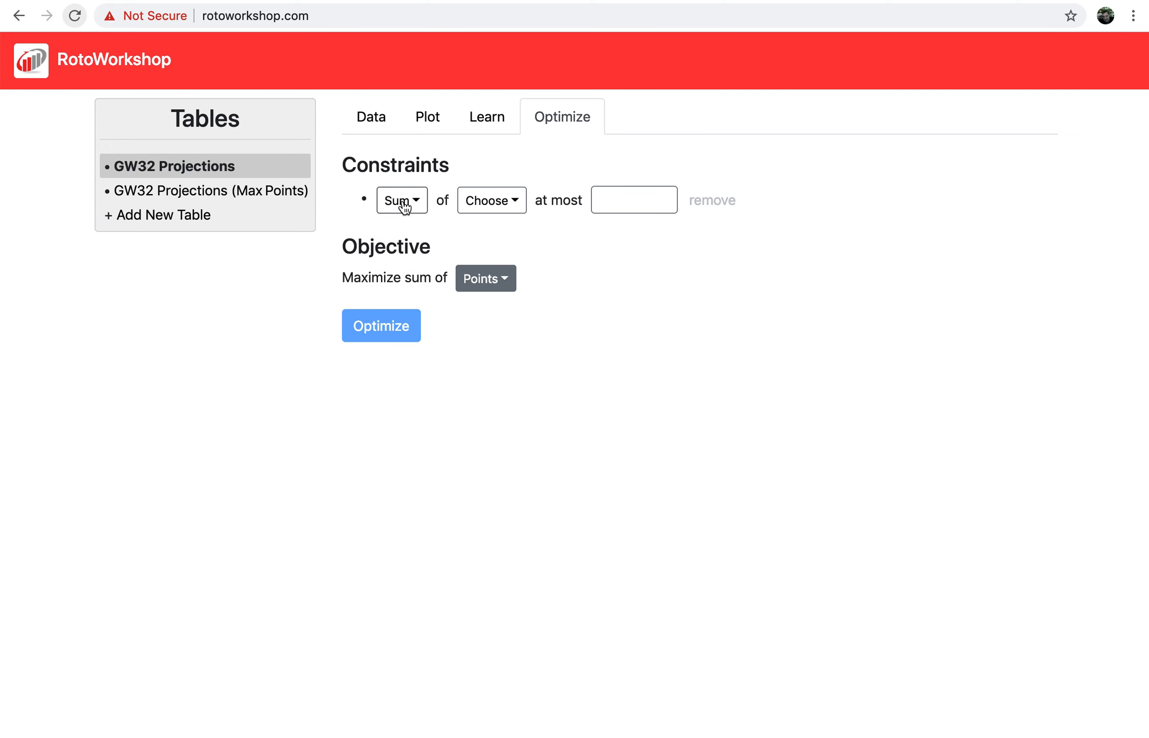
click(481, 207)
click(505, 321)
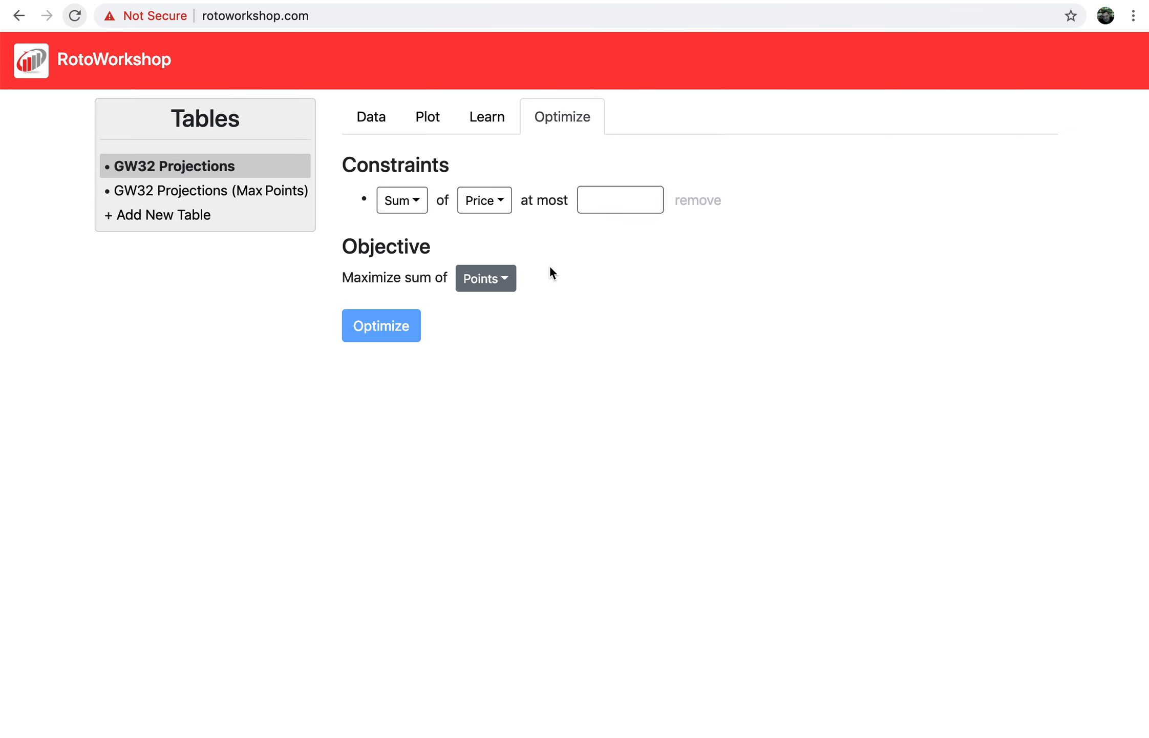
click(587, 200)
text(840)
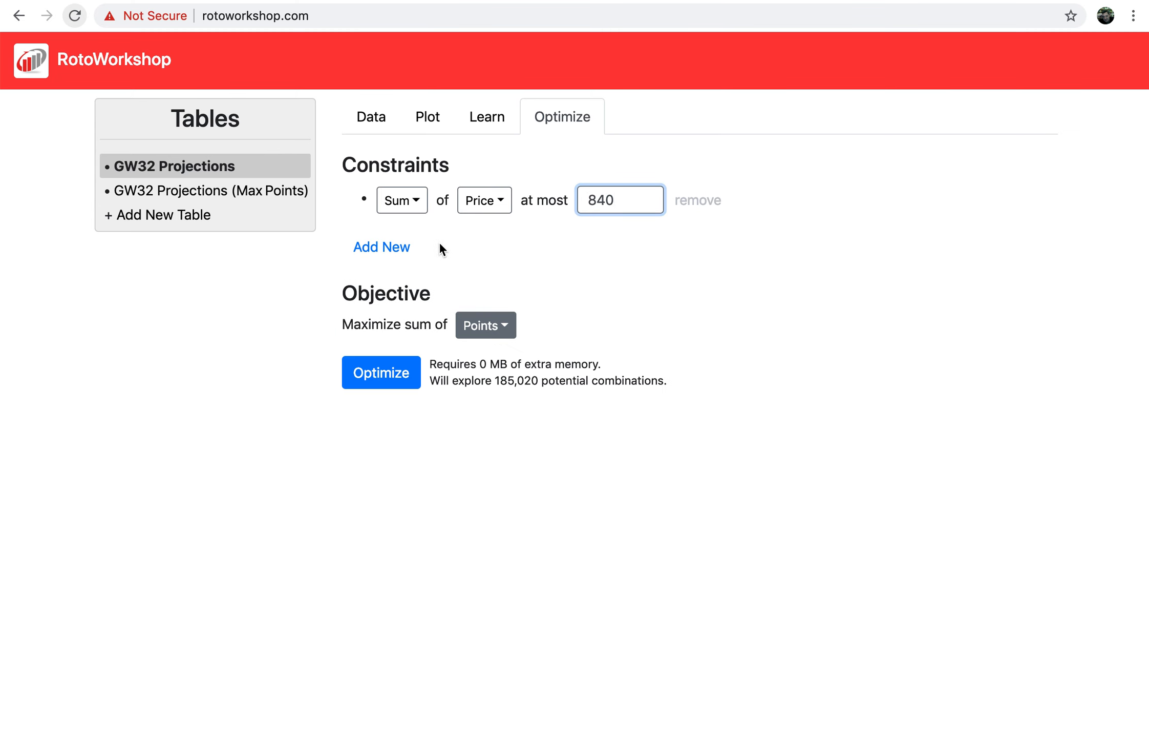
click(404, 246)
click(411, 238)
Add Count of Position constraints allowing at most 1 GK and 3 DEF.
click(418, 309)
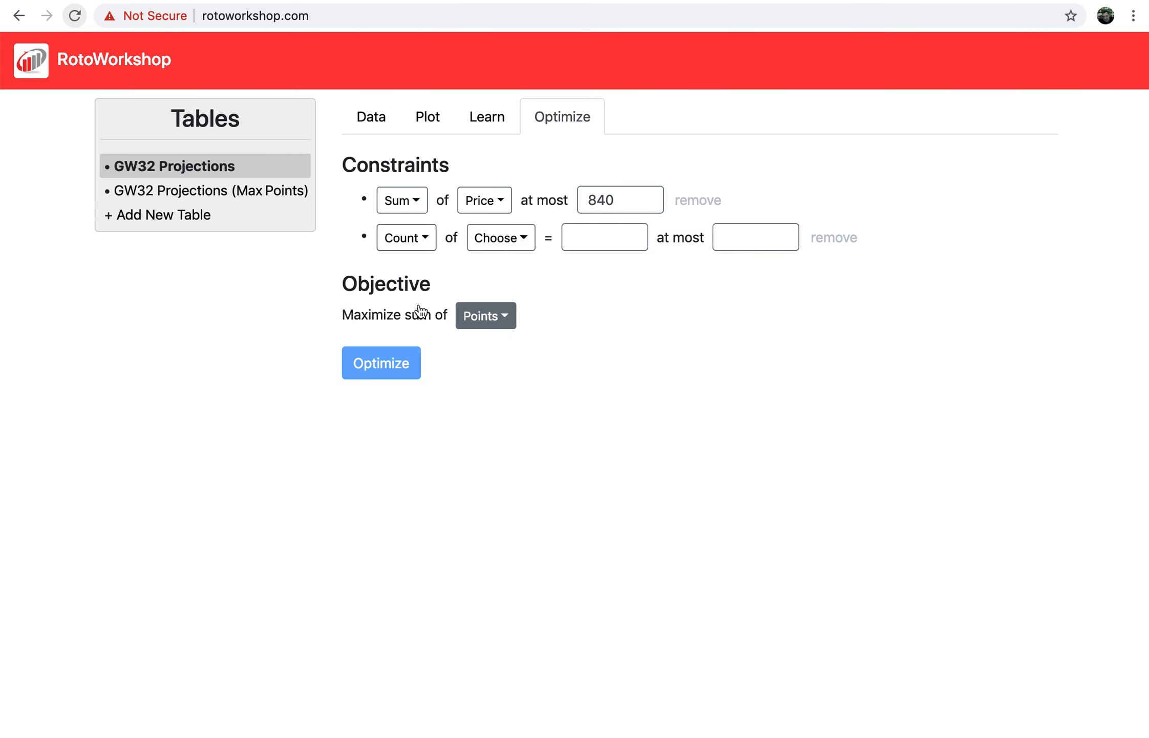
click(493, 246)
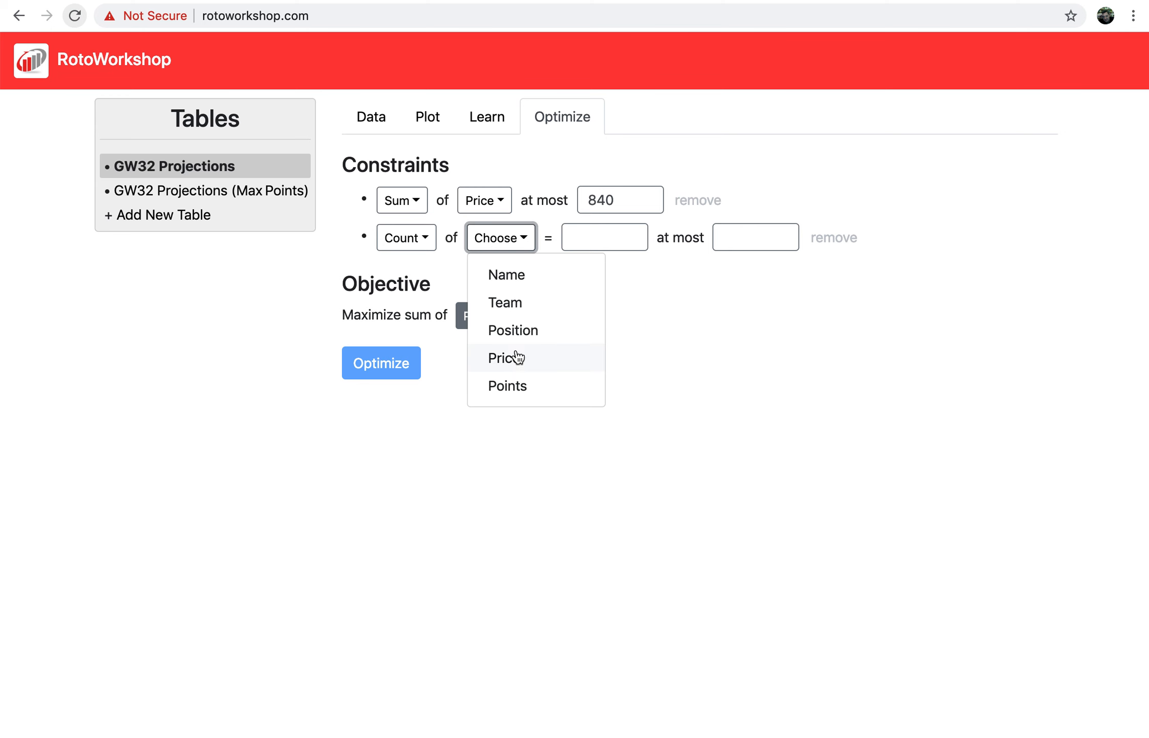
click(520, 332)
click(580, 239)
text(GK)
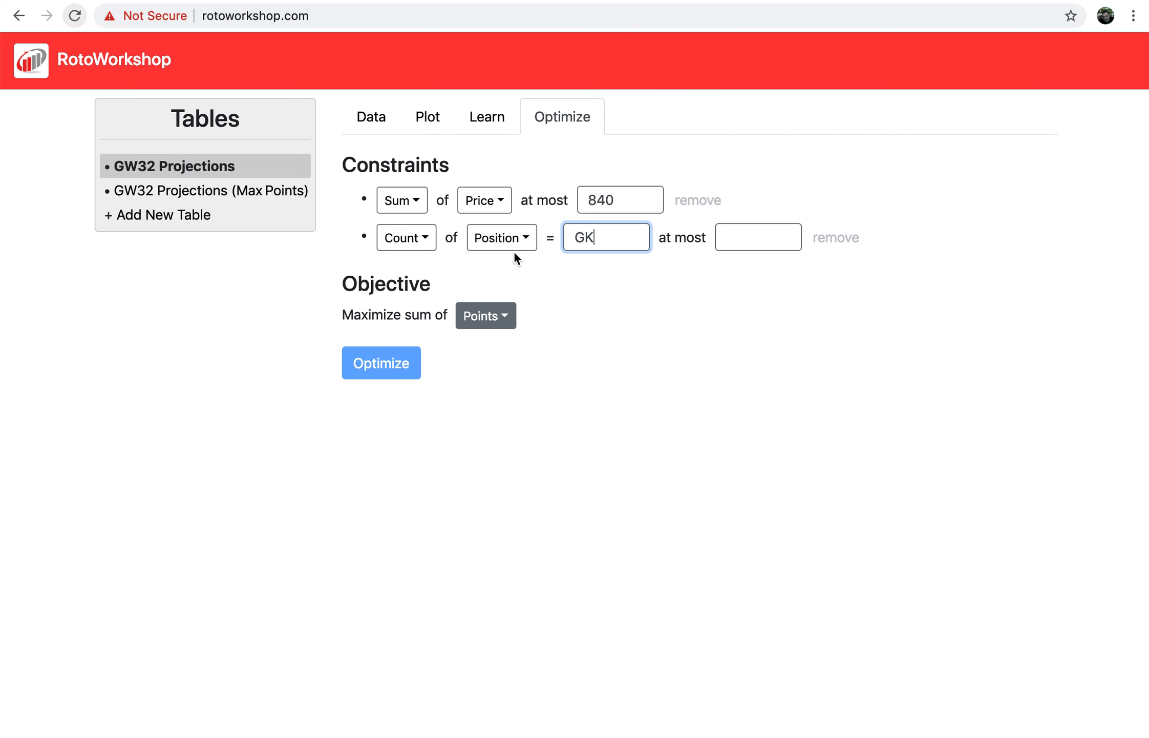
click(731, 237)
text(1)
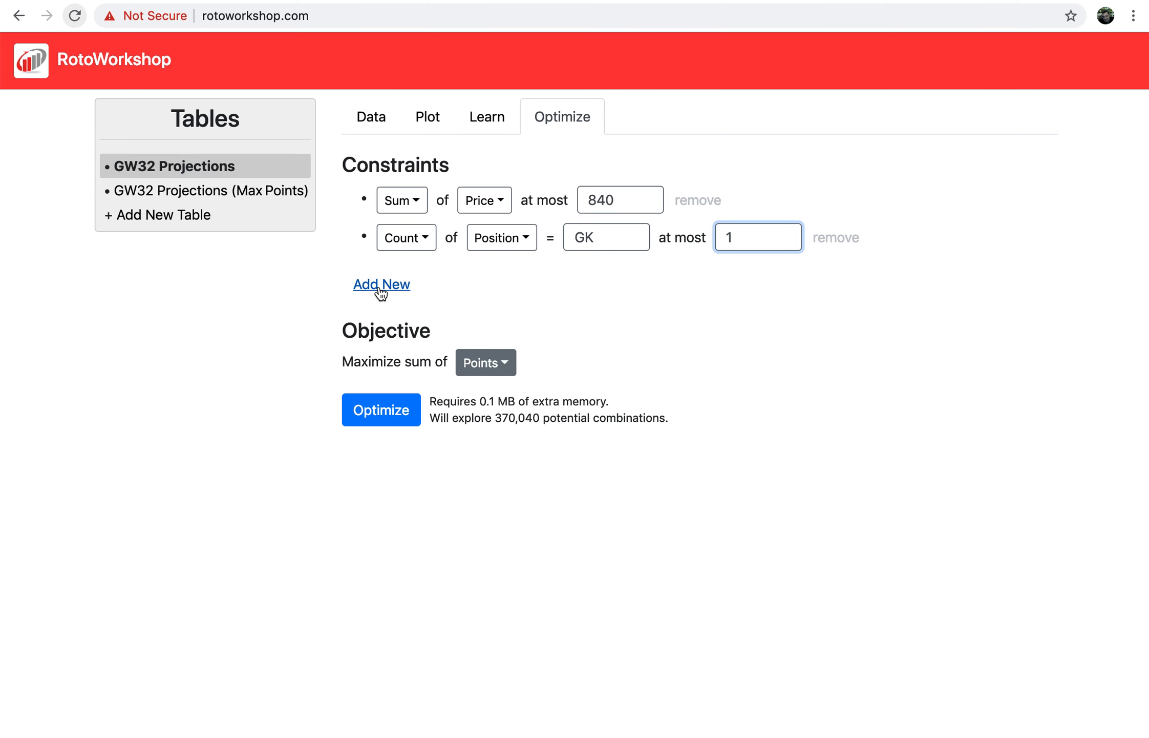
click(383, 288)
click(401, 276)
click(418, 340)
click(496, 280)
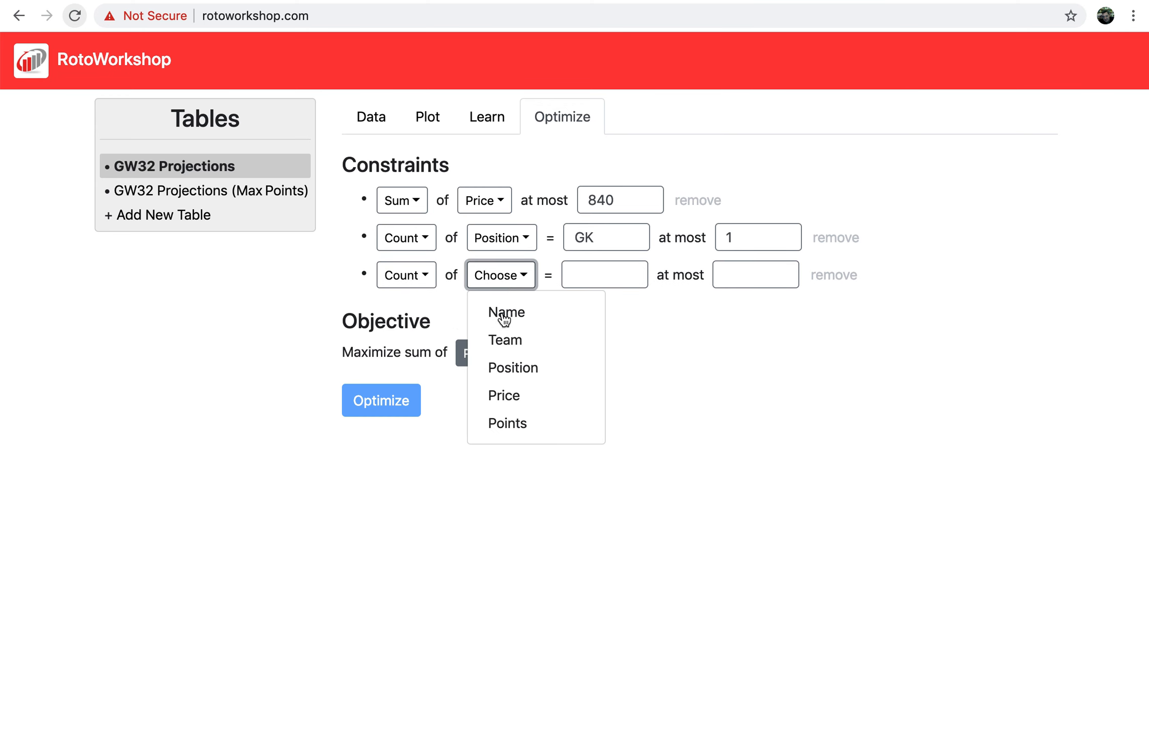
click(517, 366)
click(592, 279)
text(DEF)
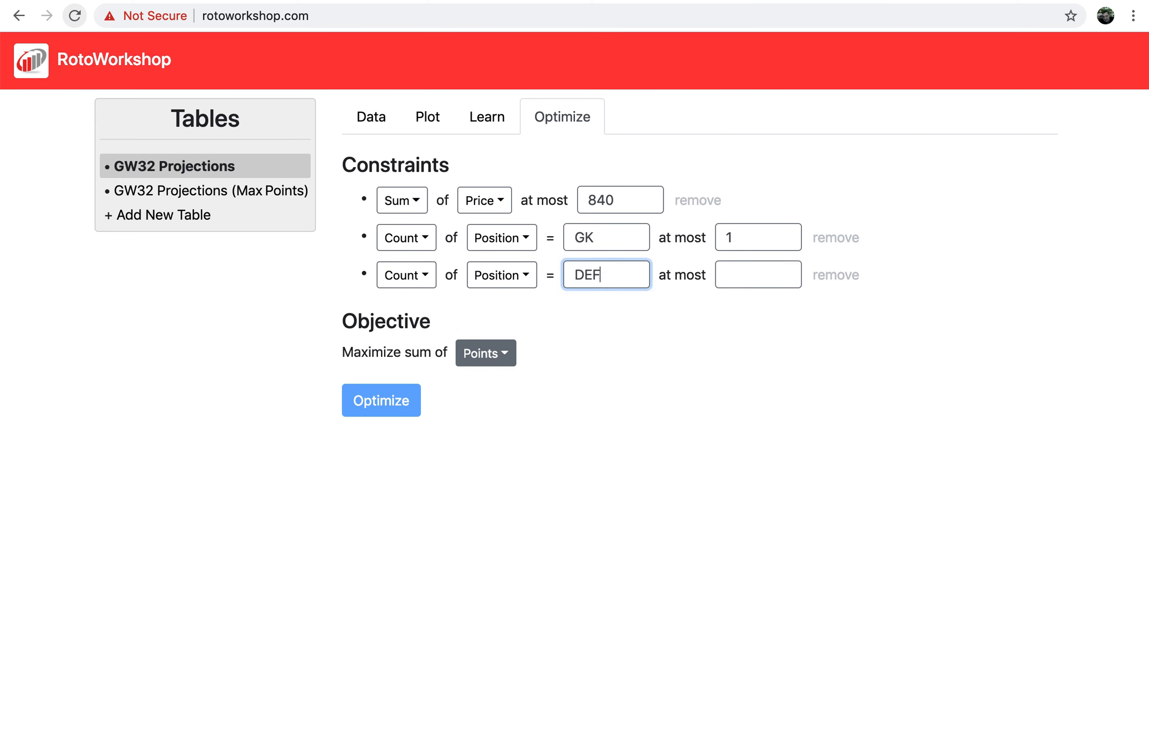
key(Tab)
text(3)
Add Count of Position limits of 4 MID and 3 FWD, then run the optimization.
click(395, 323)
click(403, 313)
click(404, 377)
click(500, 319)
click(500, 403)
click(604, 313)
text(MID)
key(Tab)
text(4)
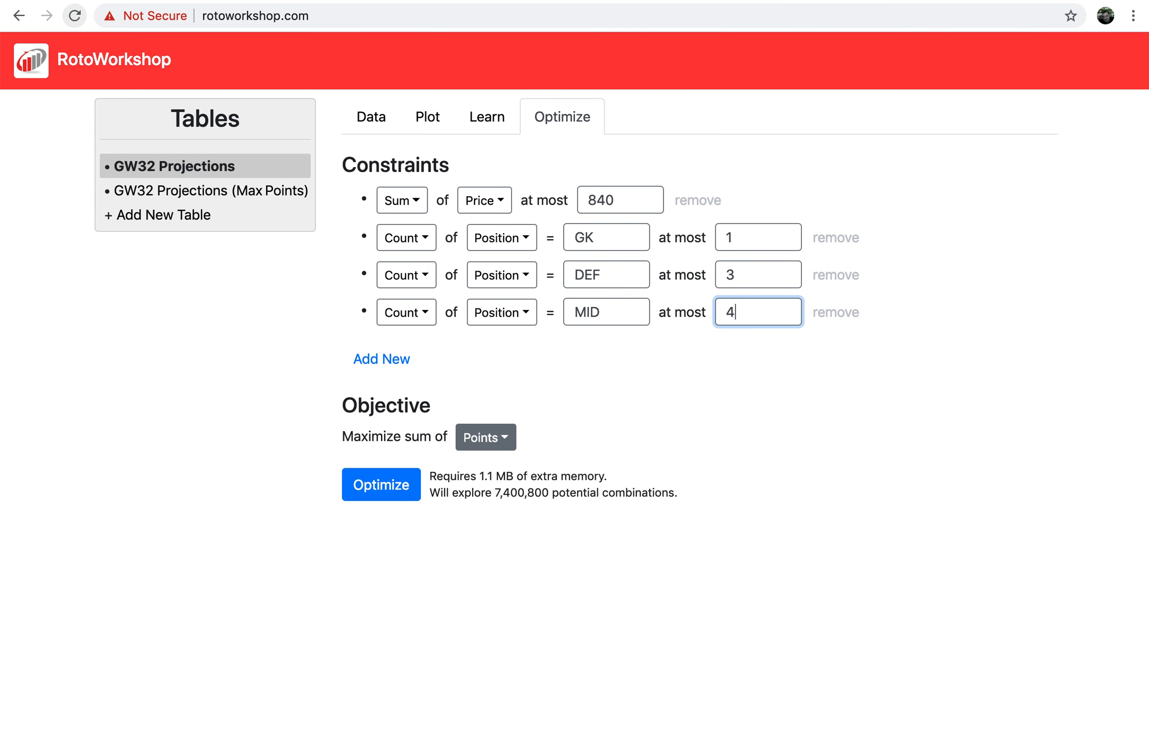
click(402, 359)
click(415, 348)
click(411, 407)
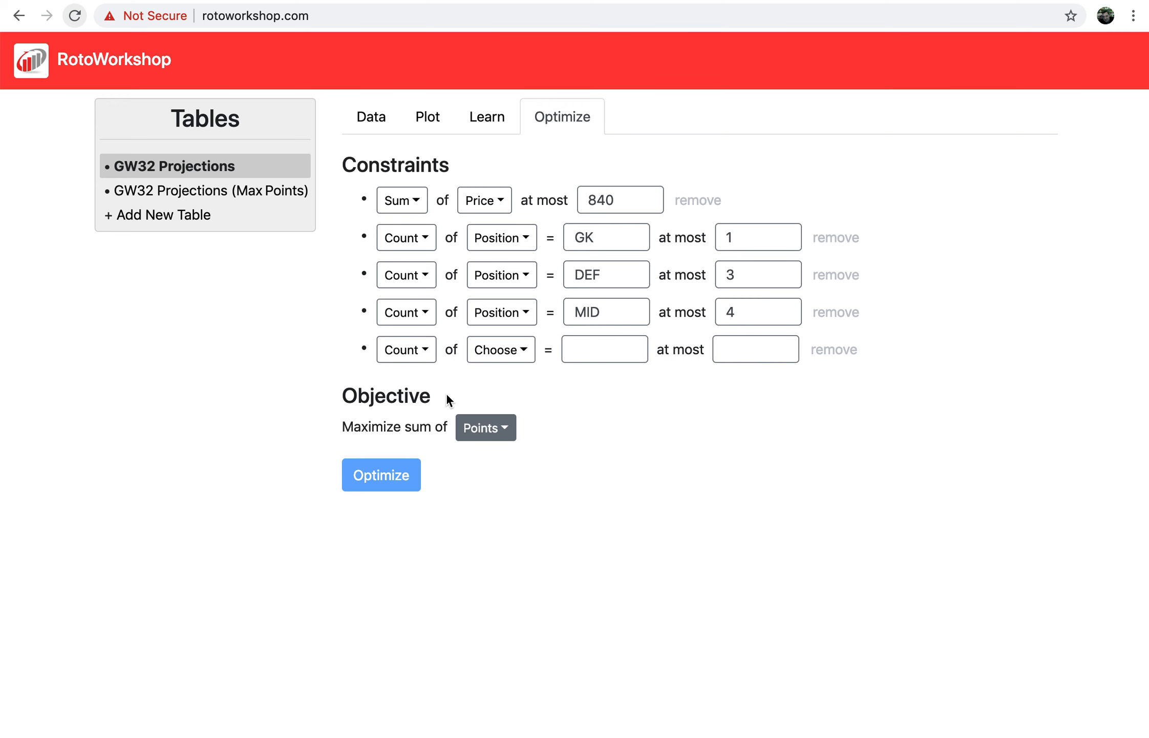
click(497, 353)
click(500, 440)
click(595, 350)
text(FWD)
key(Tab)
text(3)
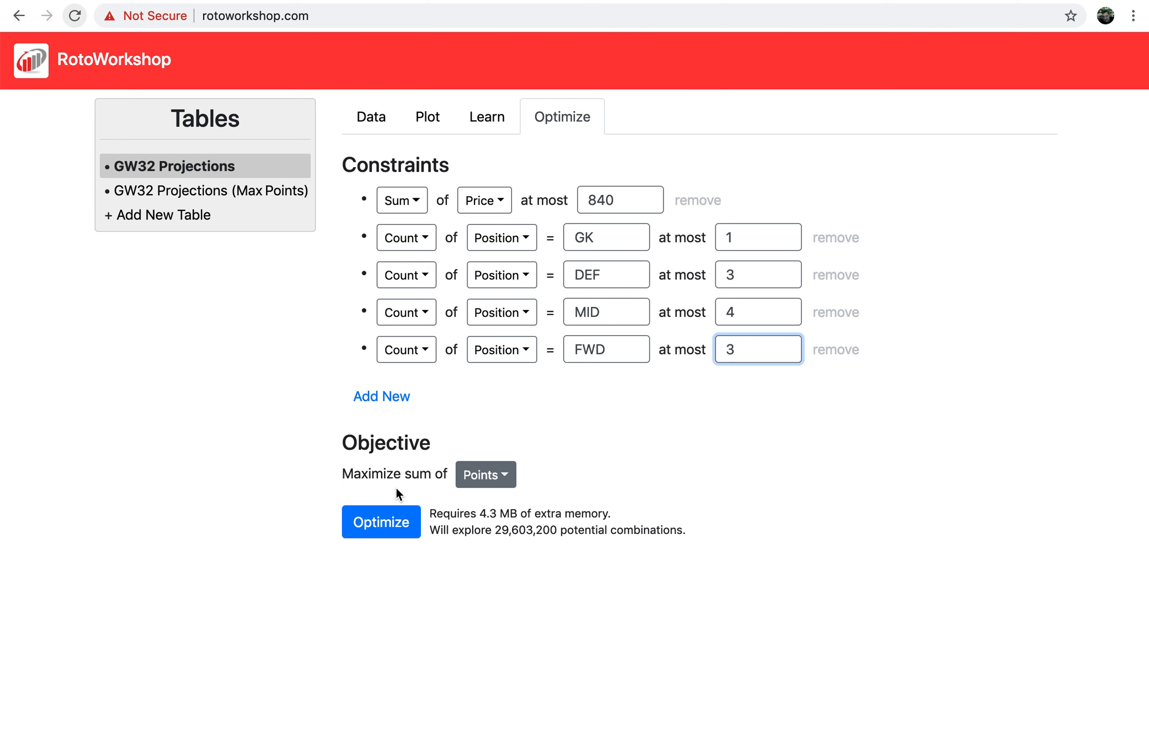
click(389, 527)
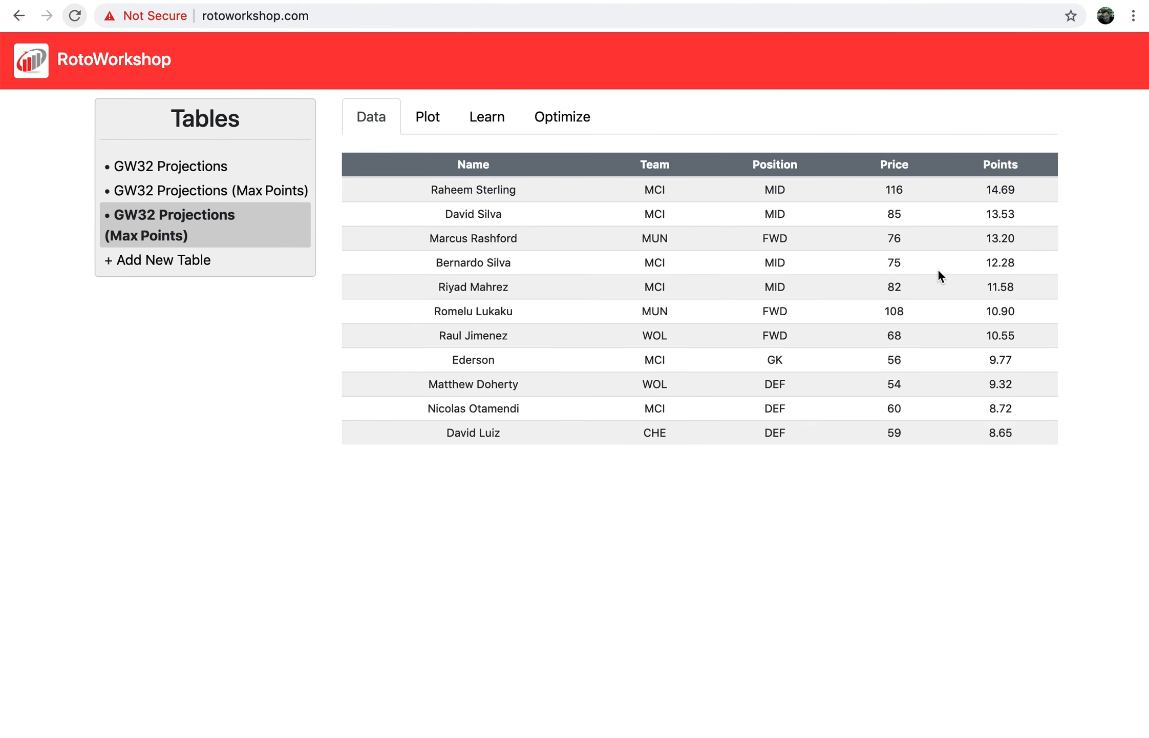
Sort the lineup by Position then Team, and reopen the original table's optimization setup.
click(782, 169)
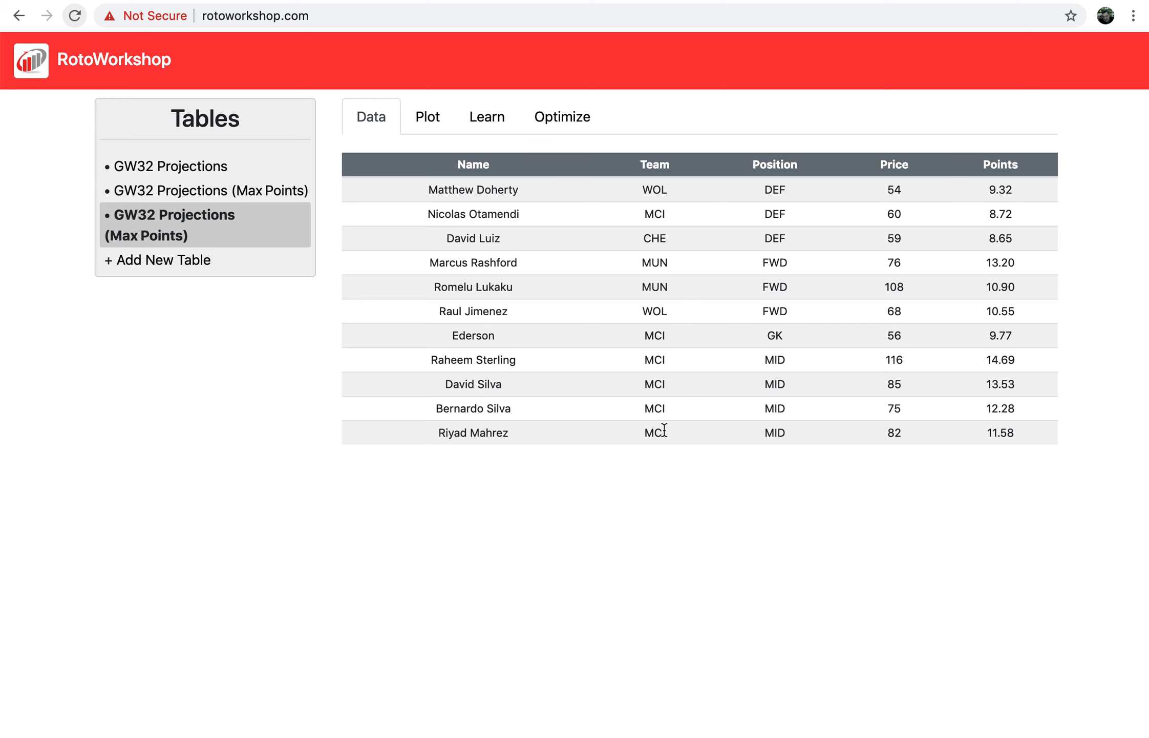
drag(668, 432, 660, 362)
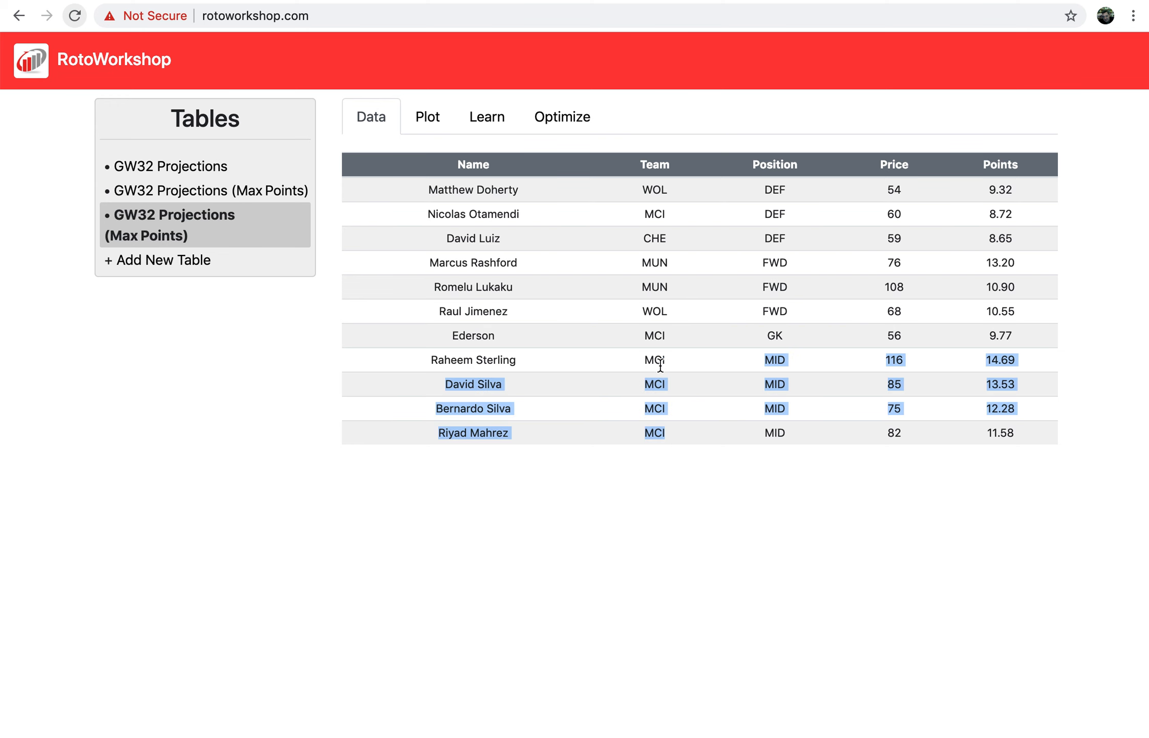
click(657, 331)
click(654, 165)
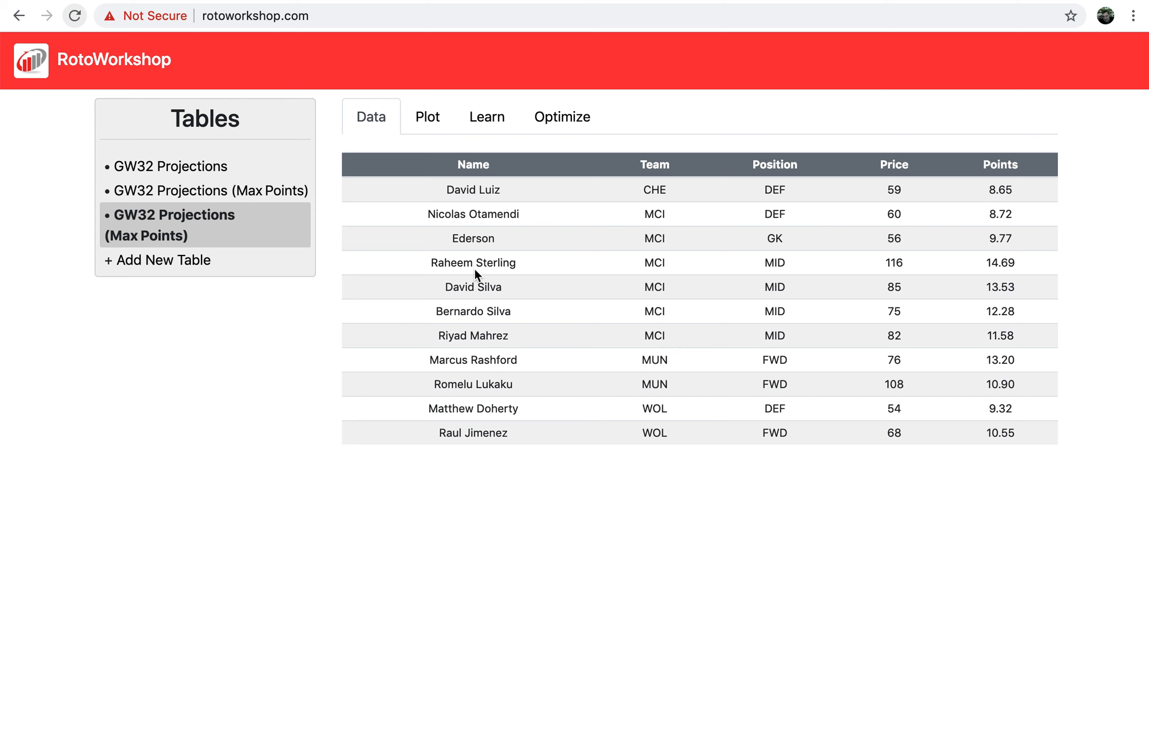
click(215, 168)
click(577, 123)
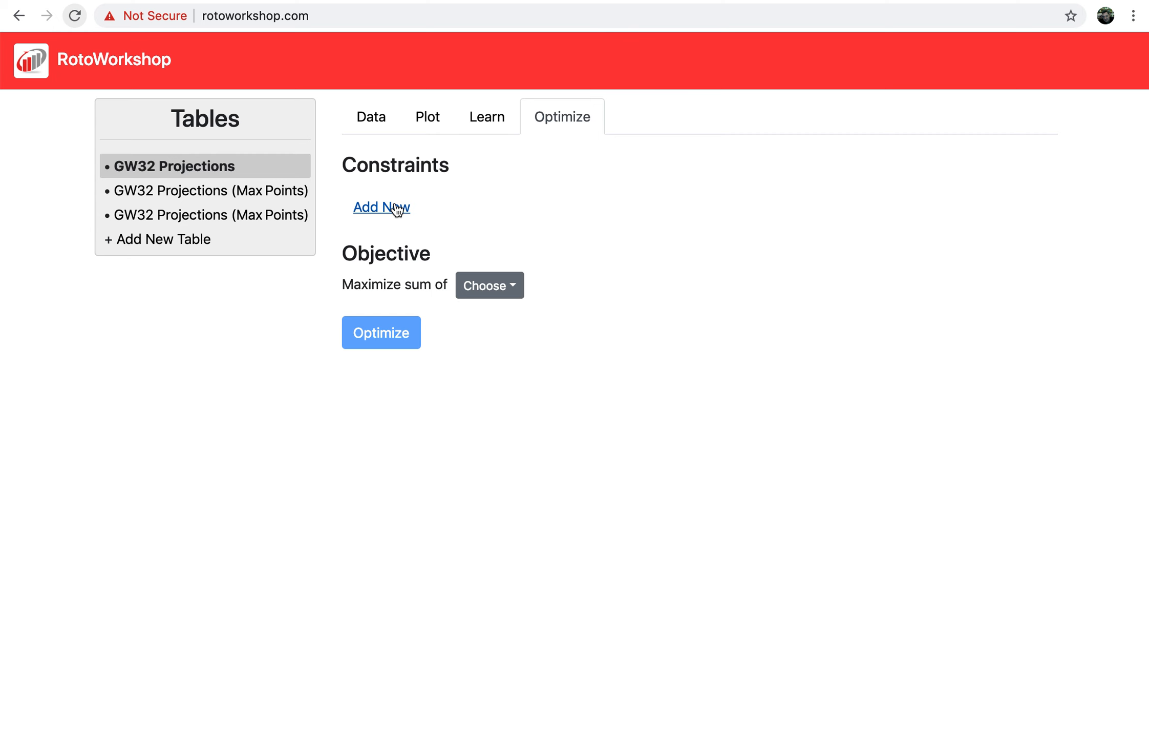
Maximize the sum of Points with total Price capped at 840.
click(491, 286)
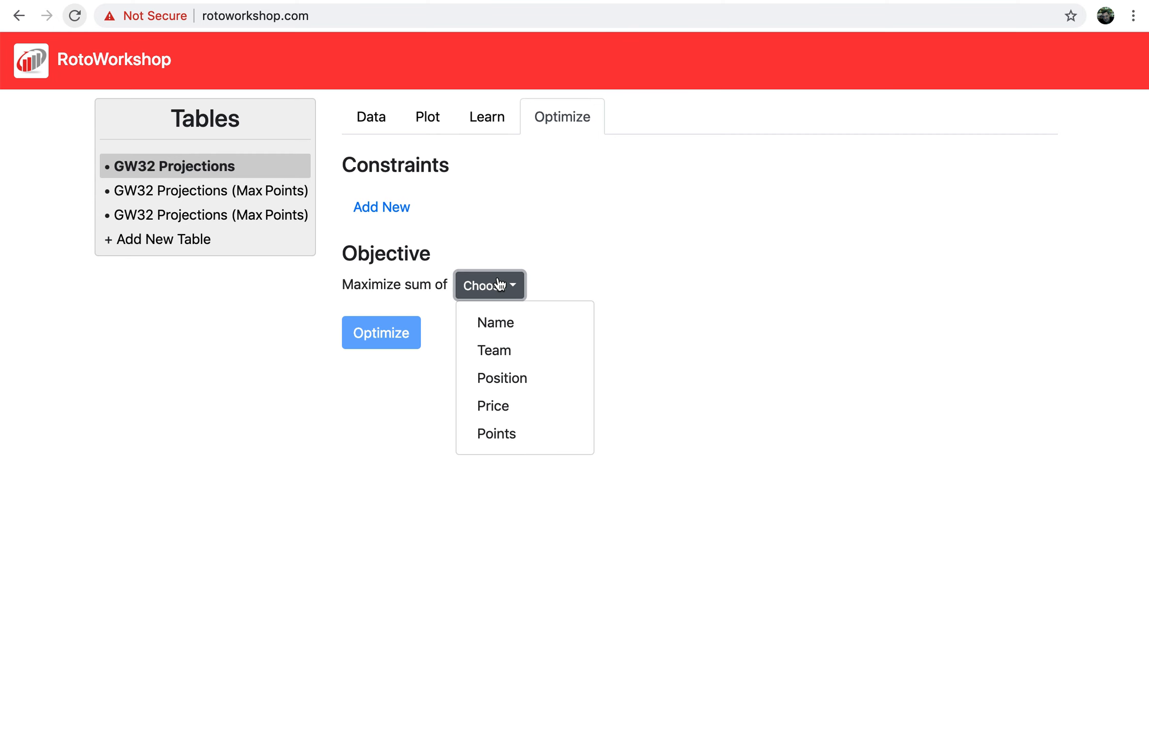
click(443, 230)
click(503, 289)
click(499, 432)
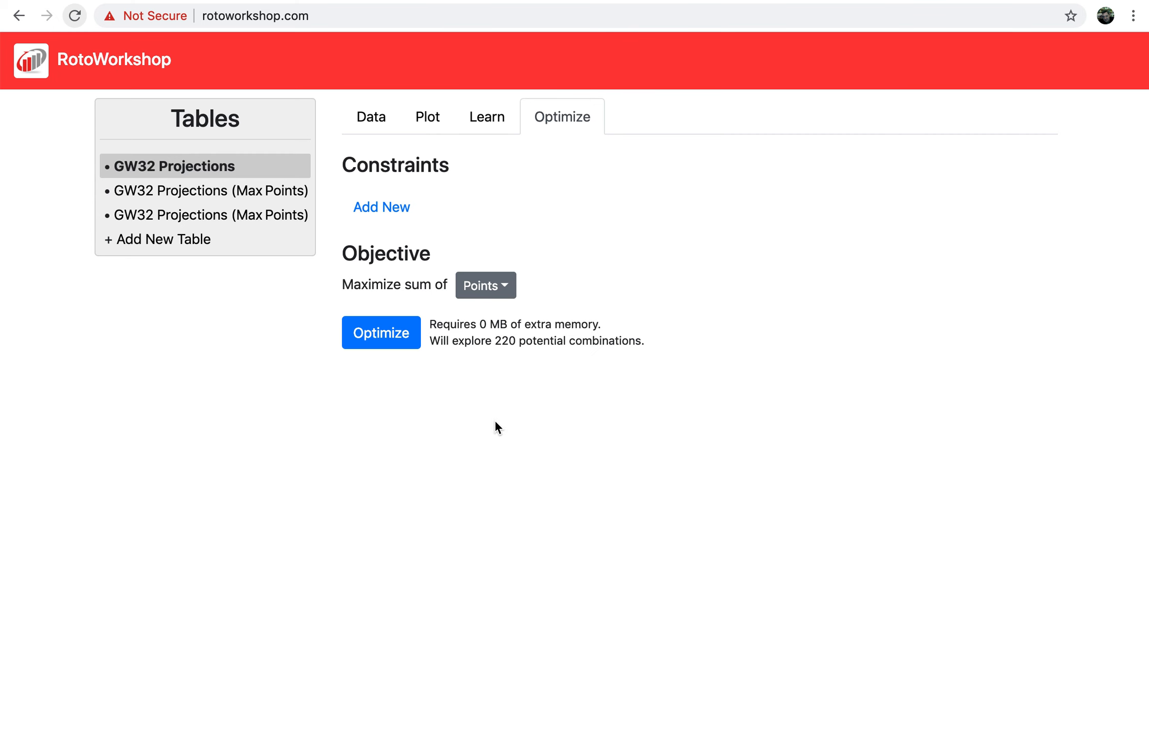
click(380, 206)
click(484, 211)
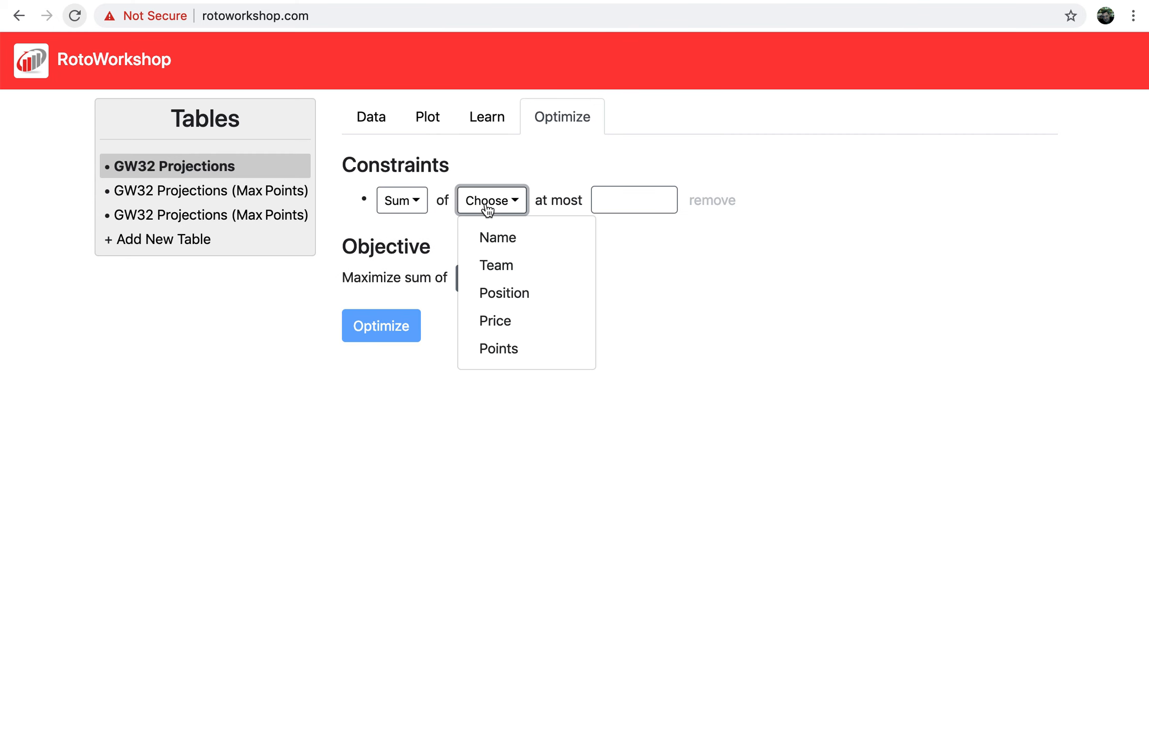
click(514, 318)
click(594, 198)
text(840)
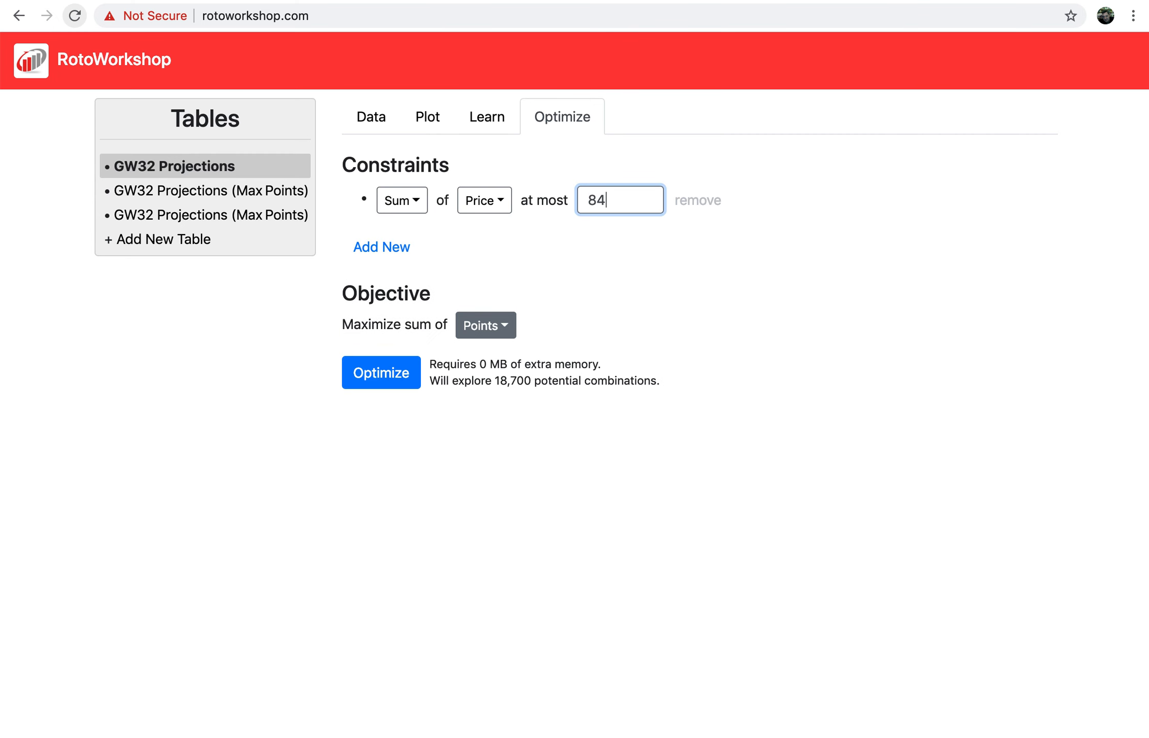
Add Count of Position constraints limiting the lineup to 1 GK and 3 DEF.
click(383, 246)
click(402, 237)
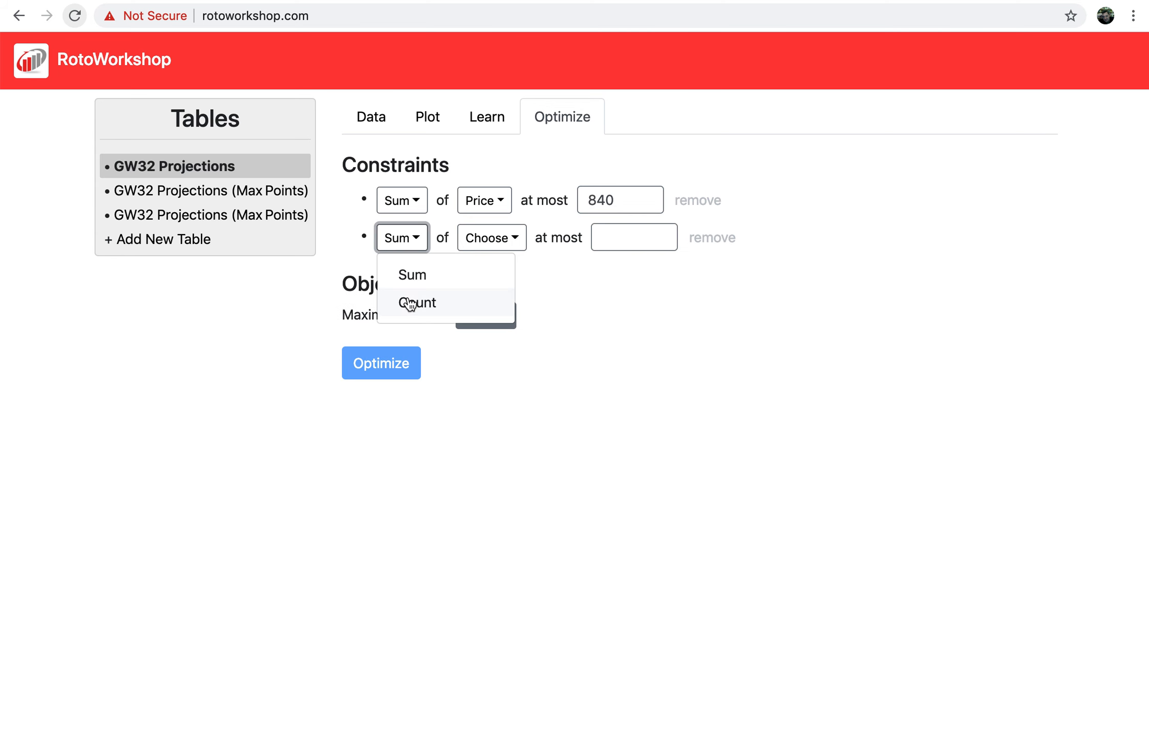
click(412, 301)
click(487, 238)
click(505, 329)
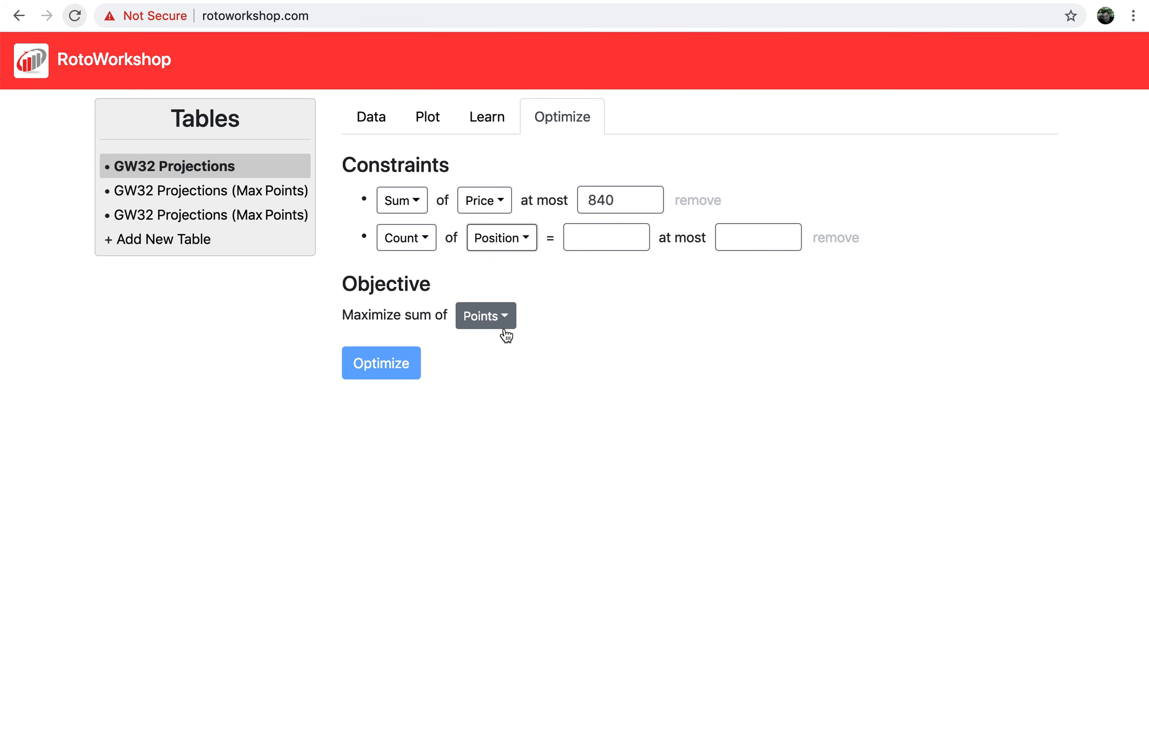
click(585, 236)
text(GK)
key(Tab)
text(1)
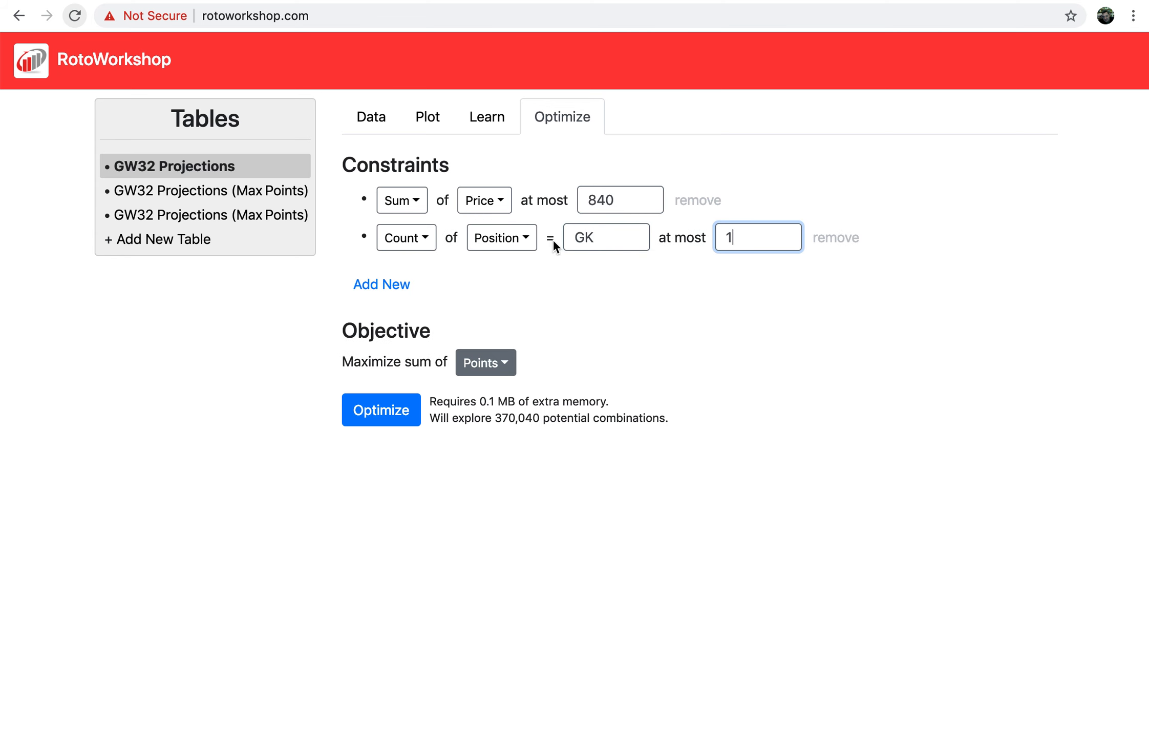
click(392, 283)
click(414, 281)
click(414, 339)
click(490, 279)
click(499, 368)
click(590, 275)
text(DEF)
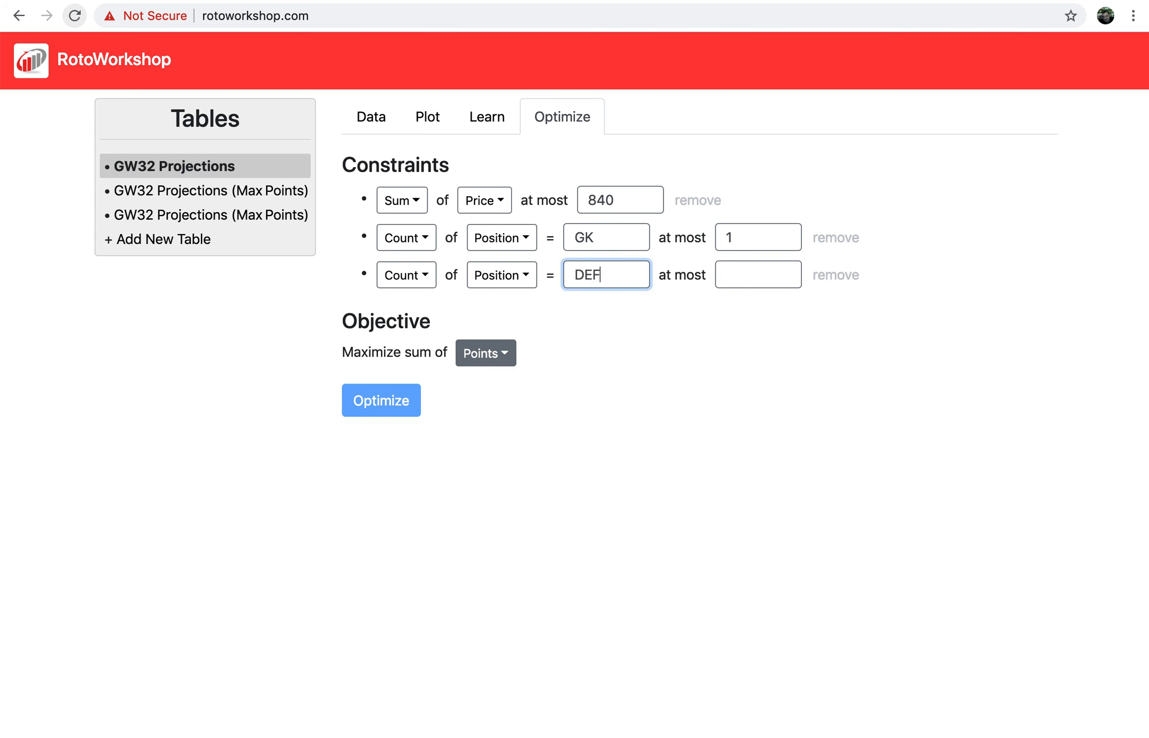
key(Tab)
text(3)
Add Count of Position limits of at most 4 MID and 3 FWD.
click(398, 321)
click(415, 313)
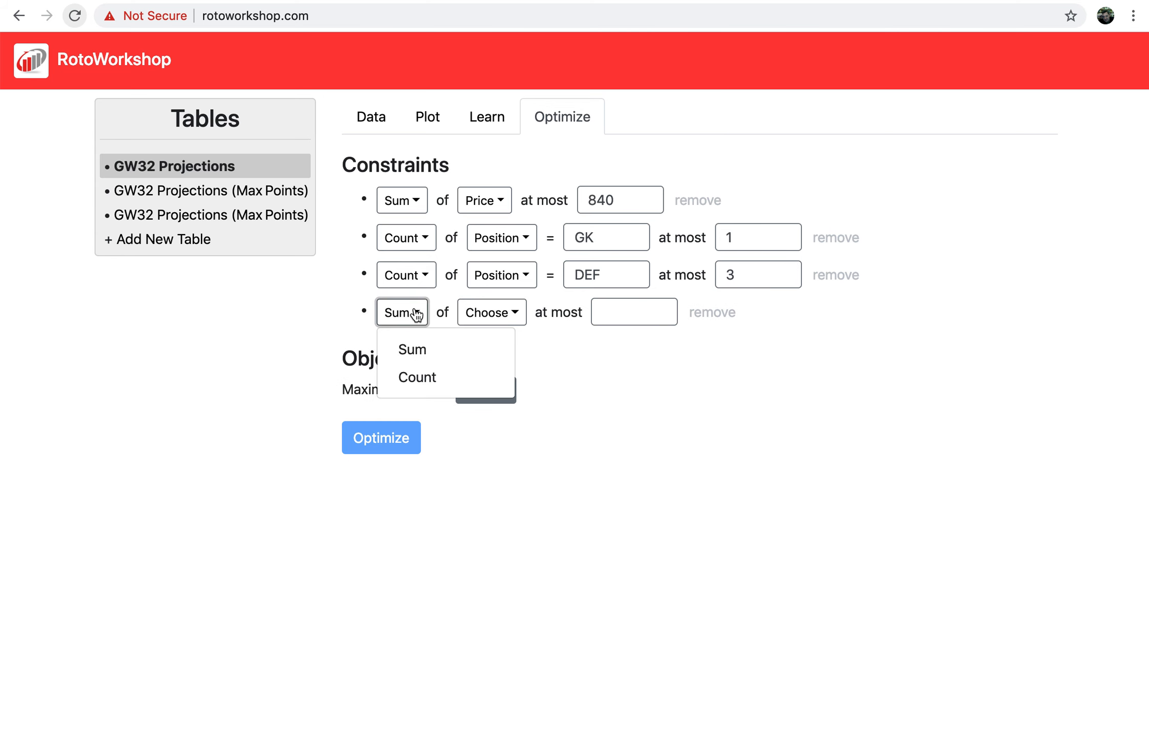
click(416, 379)
click(499, 320)
click(509, 402)
click(593, 315)
text(MID)
key(Tab)
text(4)
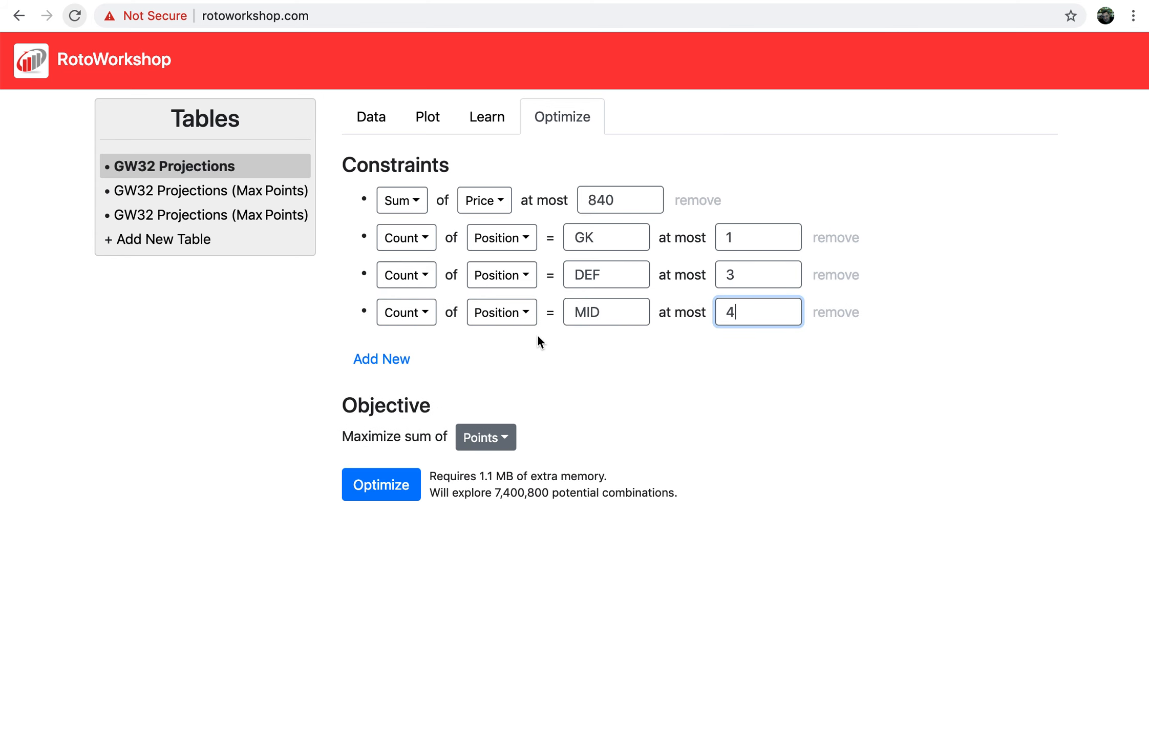
click(398, 358)
click(402, 349)
click(418, 419)
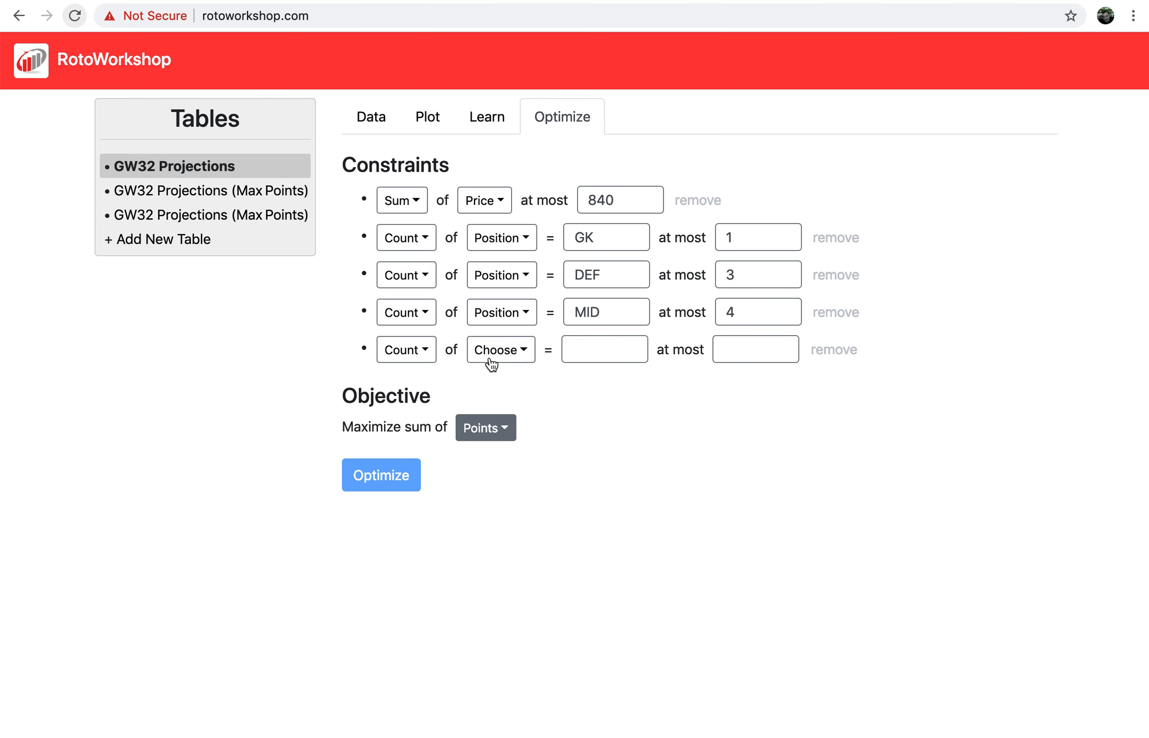
click(491, 360)
click(498, 442)
click(598, 349)
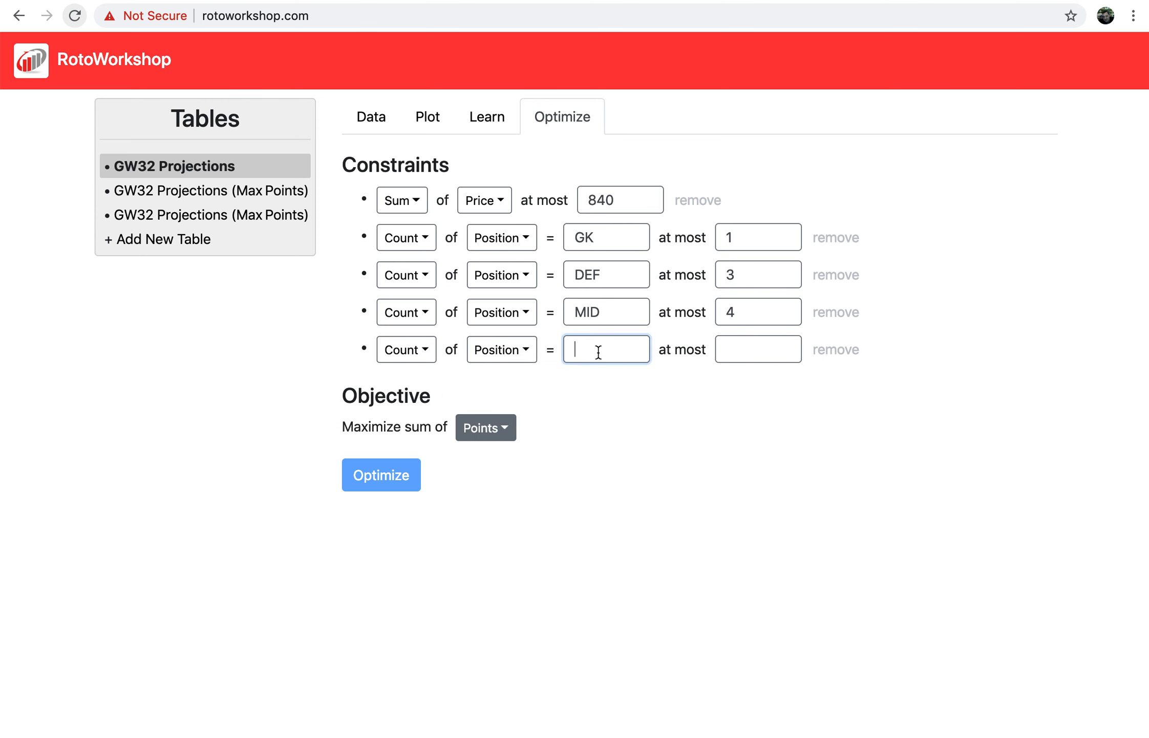
text(FWD)
key(Tab)
text(3)
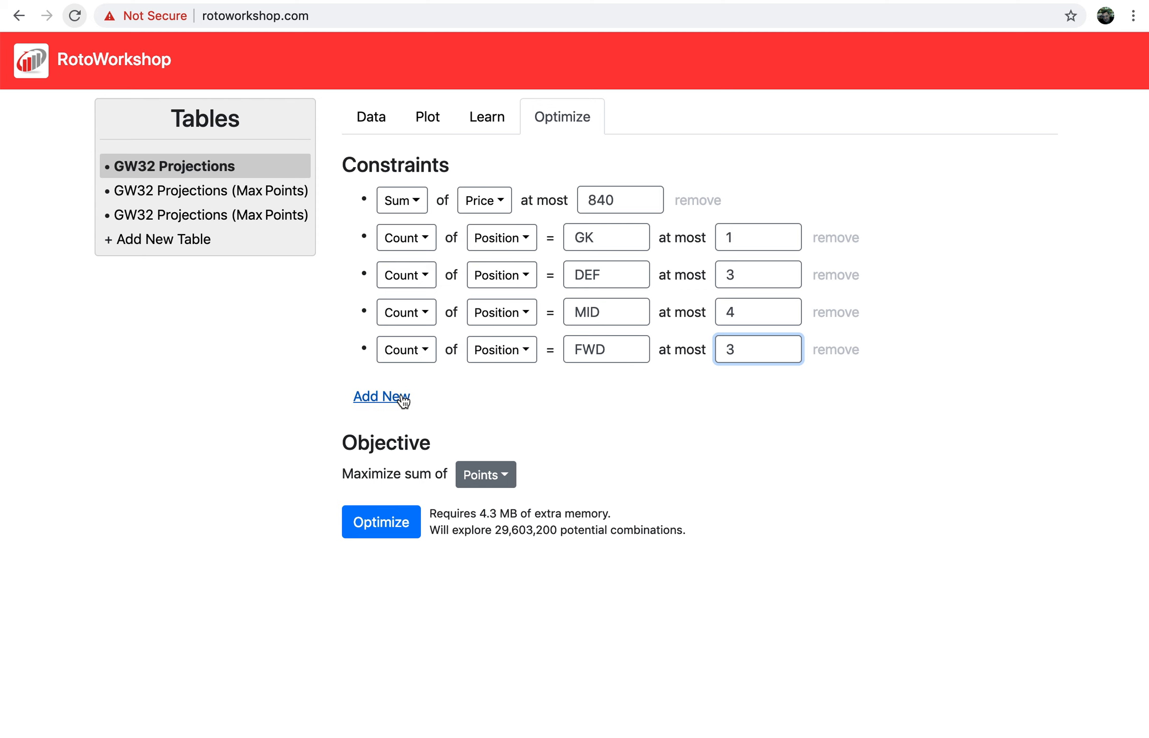
Add a Count of Team constraint allowing at most 3 MCI players.
click(379, 396)
click(410, 388)
click(418, 450)
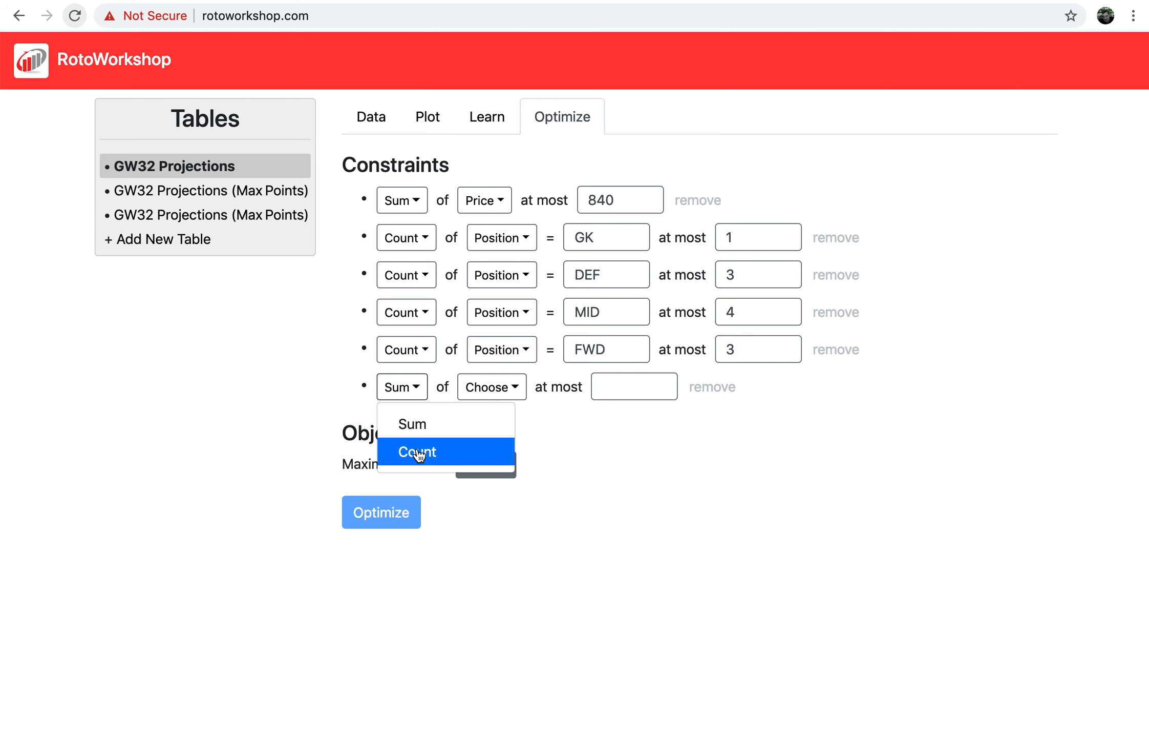
click(501, 387)
click(506, 451)
click(577, 392)
text(MCI)
key(Tab)
text(3)
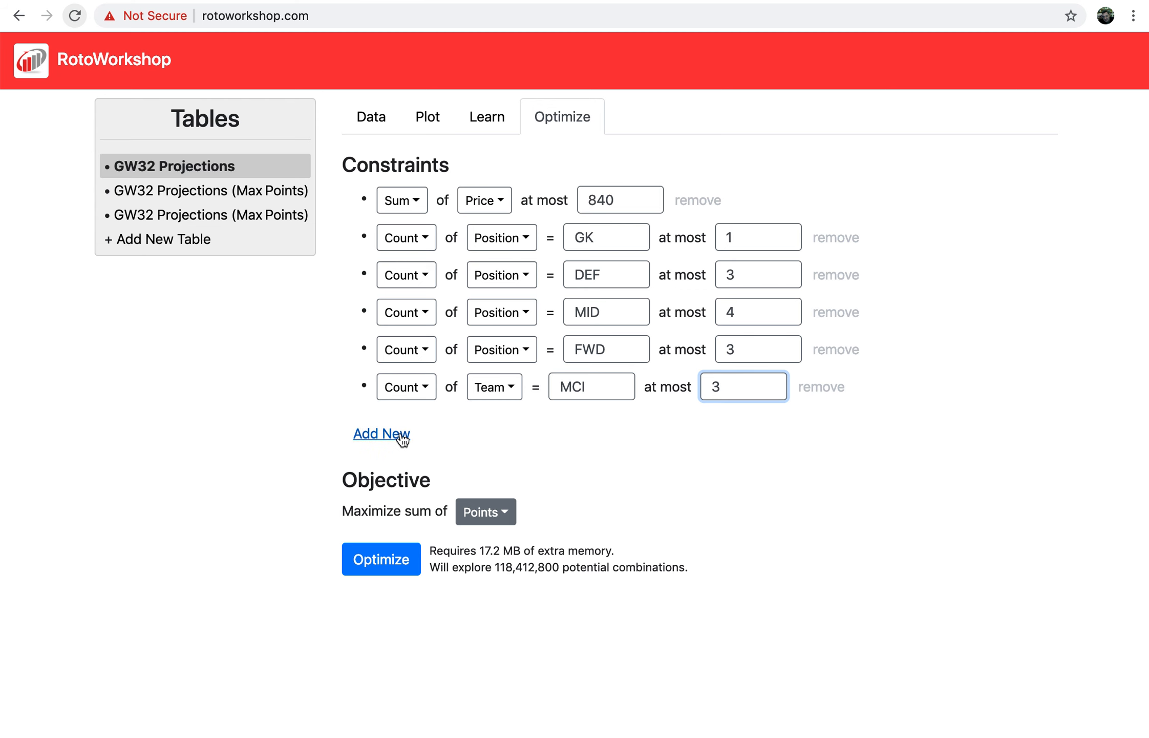
Add a Count of Team constraint allowing at most 3 CHE players.
click(382, 434)
click(402, 424)
click(429, 487)
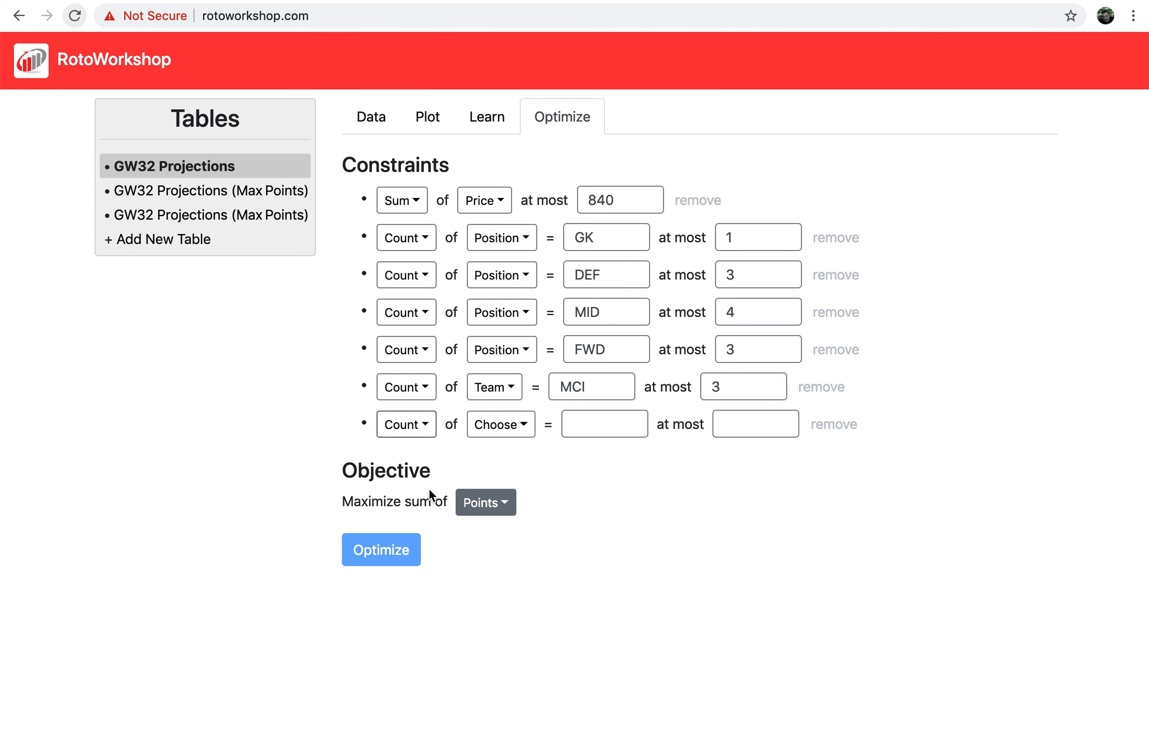
click(501, 431)
click(509, 487)
click(567, 434)
text(CHE)
key(Tab)
text(3)
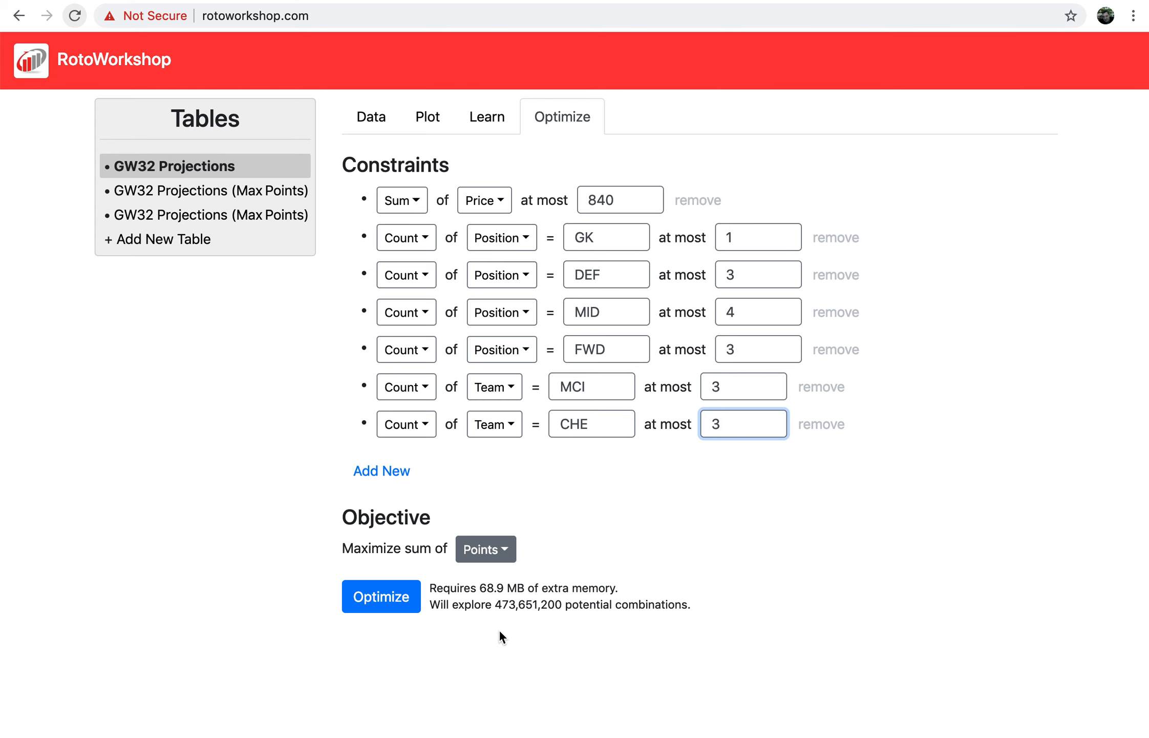
Run the optimization with the team limits and sort the resulting lineup by Position.
click(397, 602)
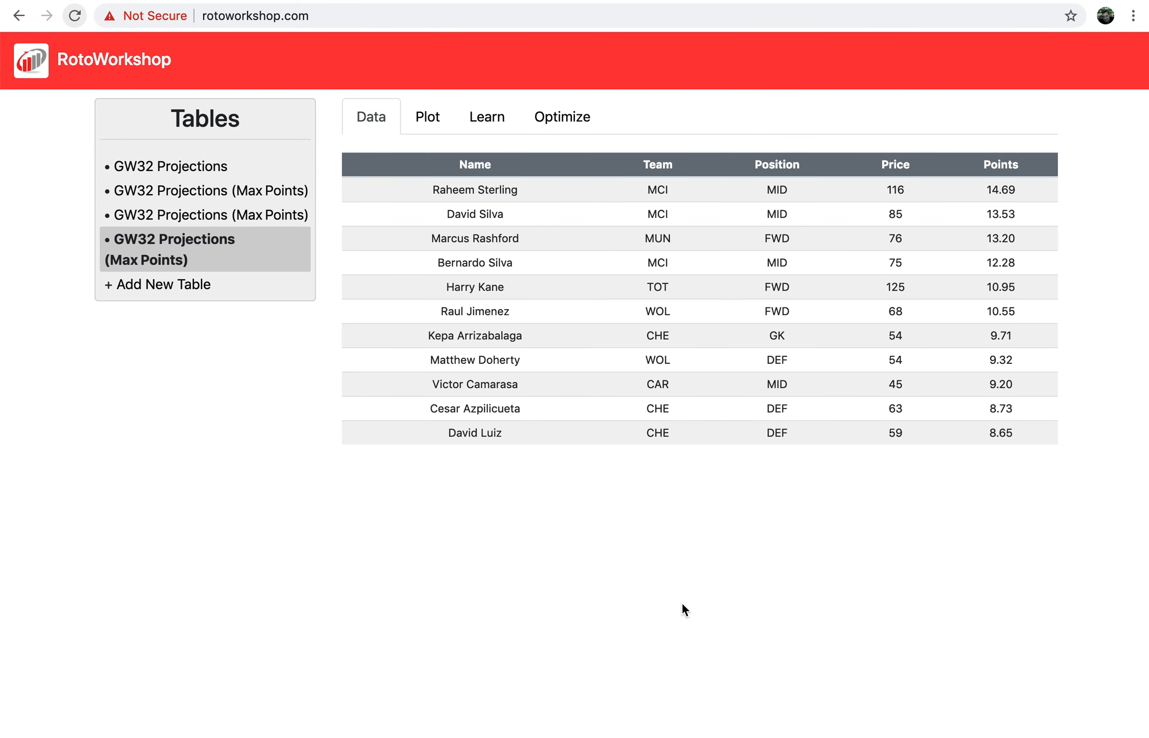
click(778, 167)
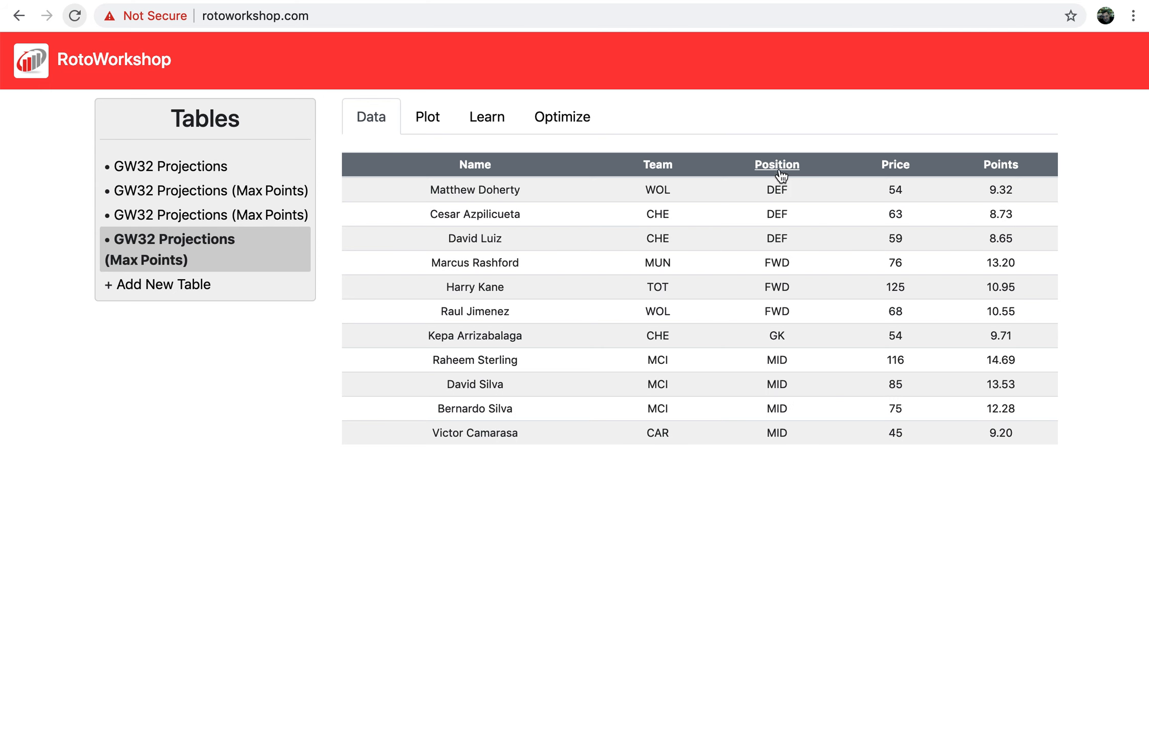